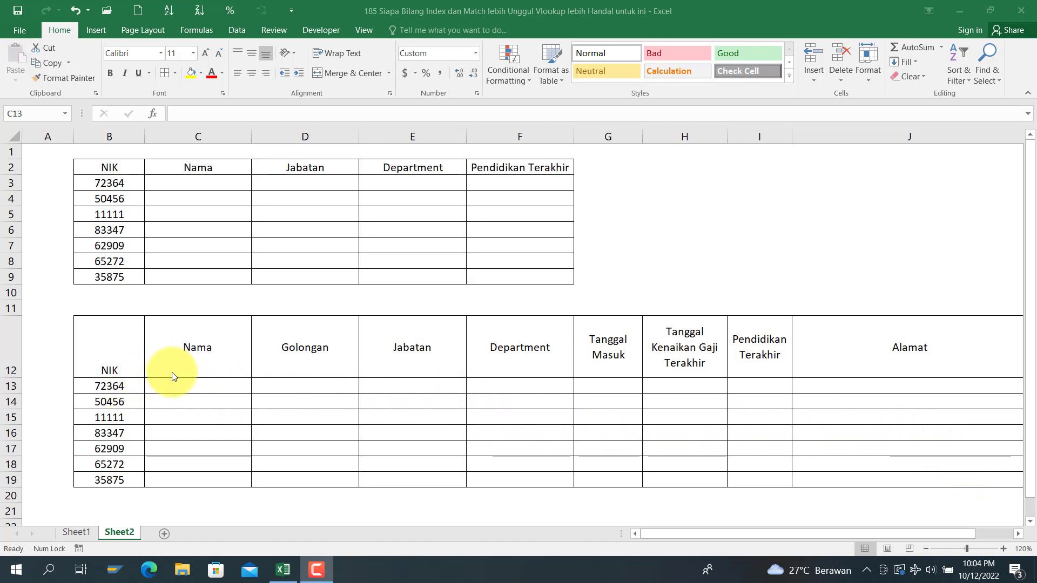
Vertically centre the lower table's NIK header cell B12 with Middle Align
left_click(173, 391)
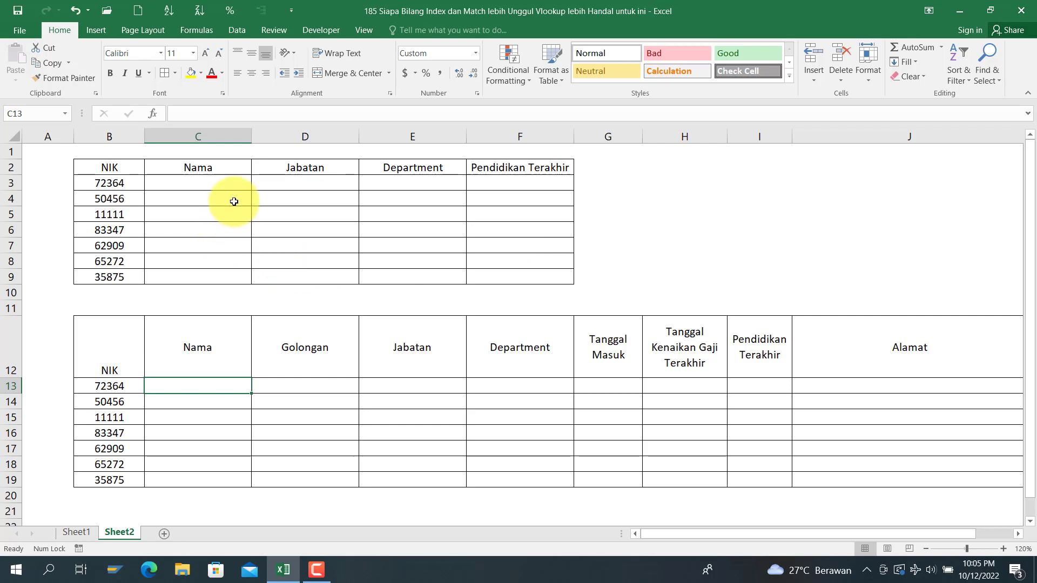
left_click_drag(234, 185, 559, 283)
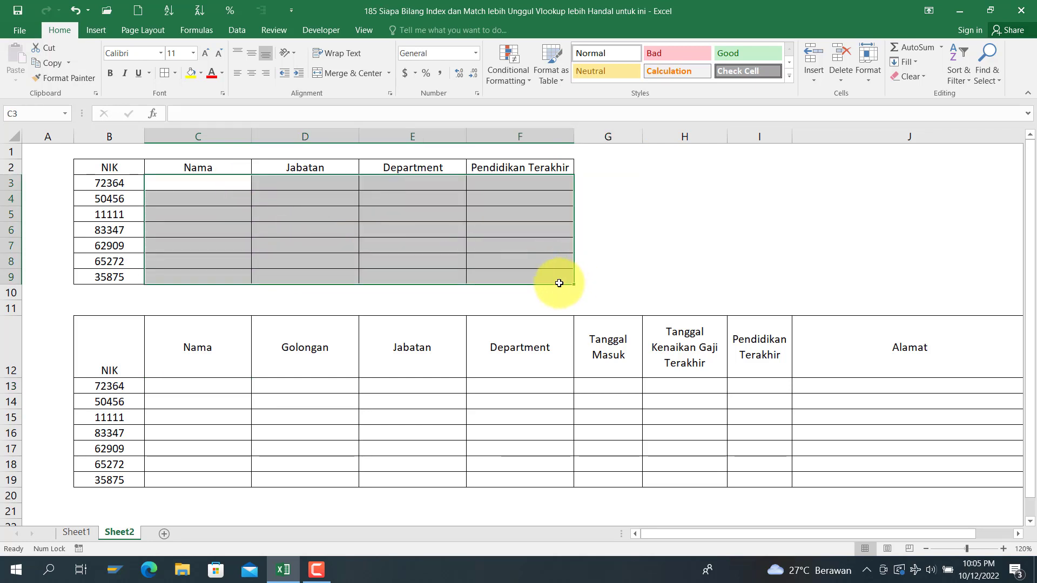
left_click(199, 385)
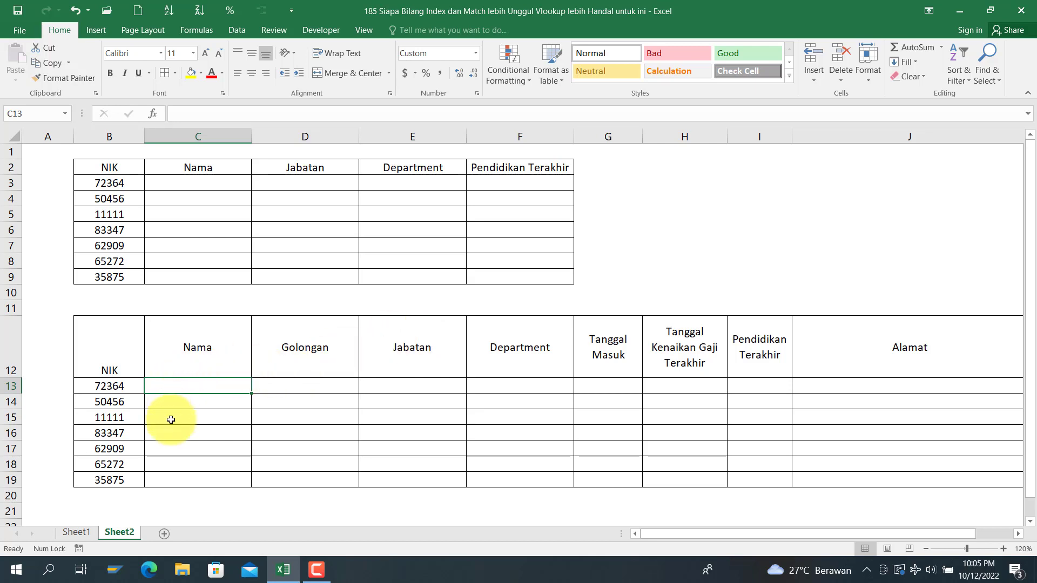
left_click(199, 346)
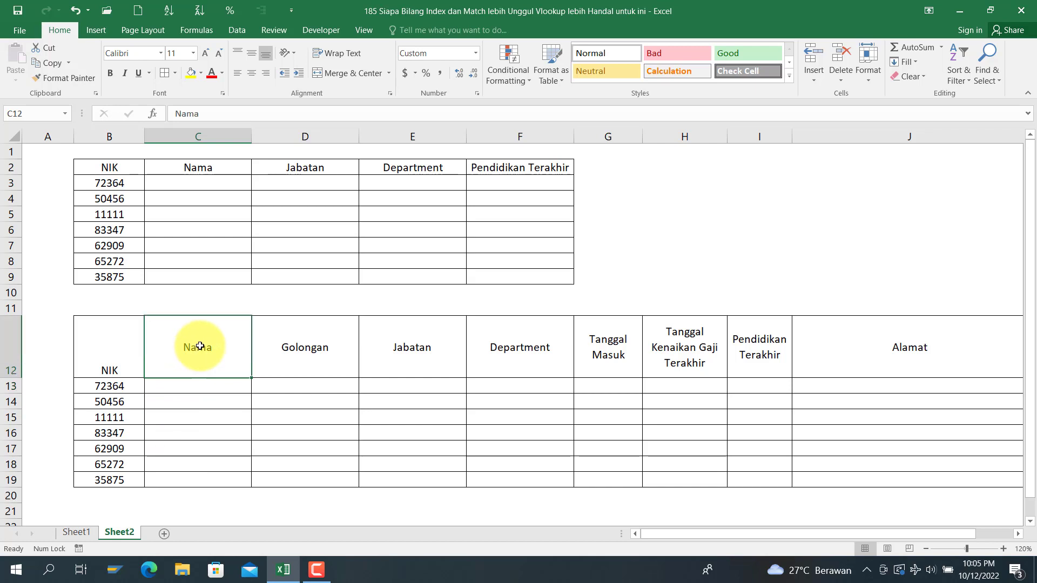
left_click(134, 349)
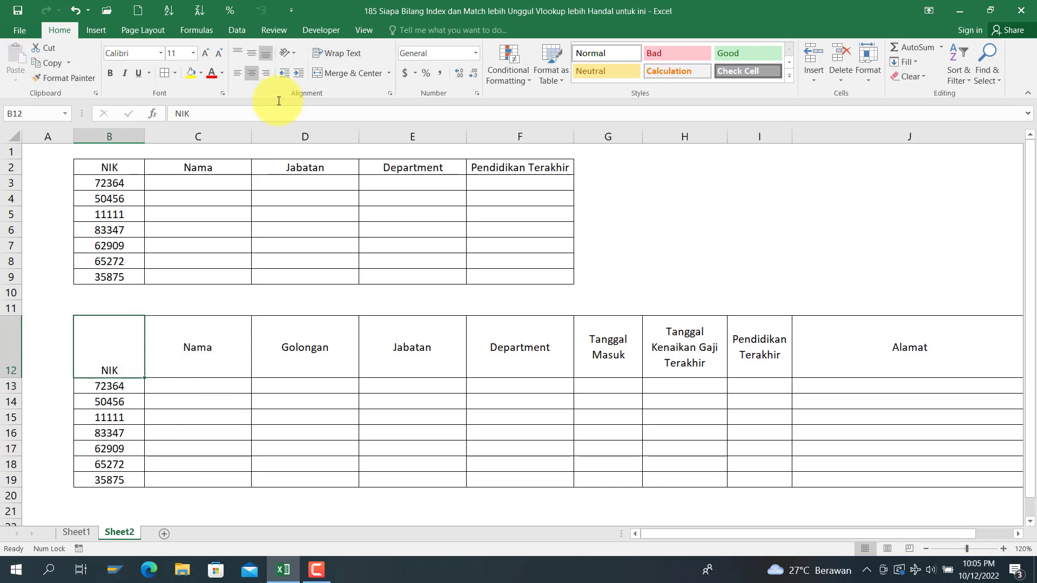
left_click(252, 53)
Glance at Sheet1's employee data, then come back to Sheet2
left_click(337, 335)
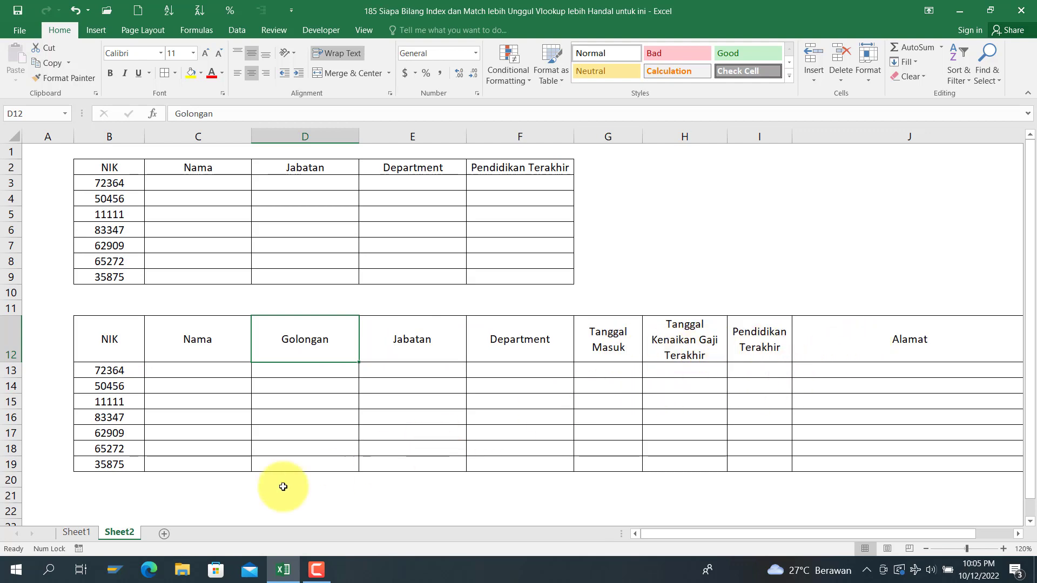
left_click(76, 533)
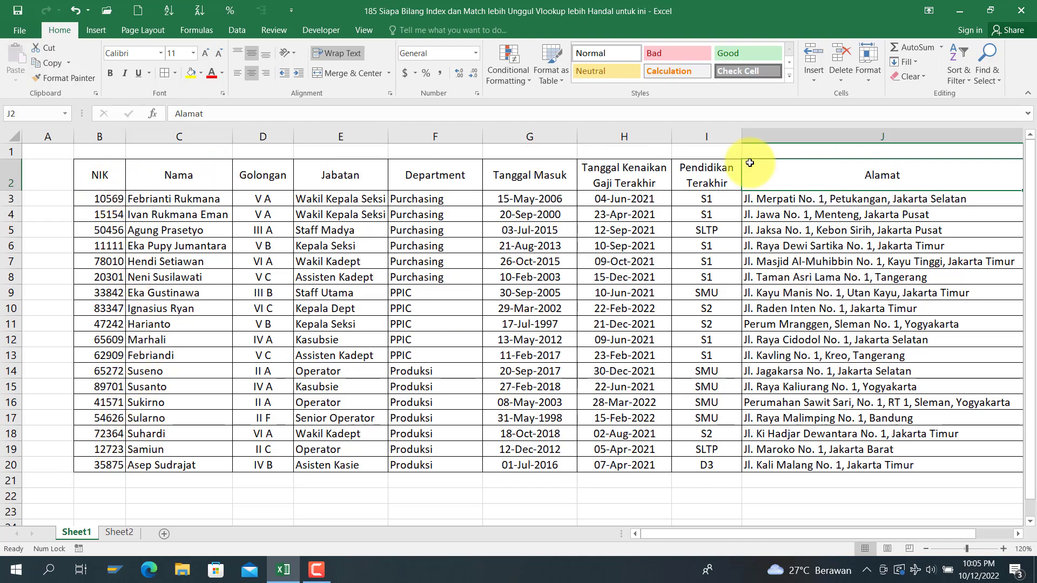
left_click(124, 533)
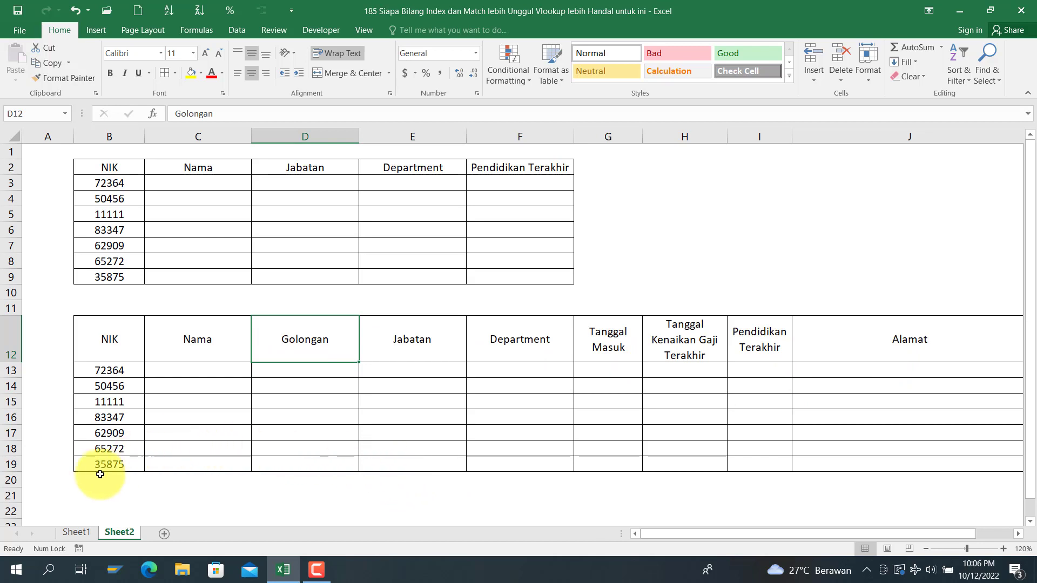
Number Sheet2's row 20 from 1 to 9 across B20:J20
left_click(92, 485)
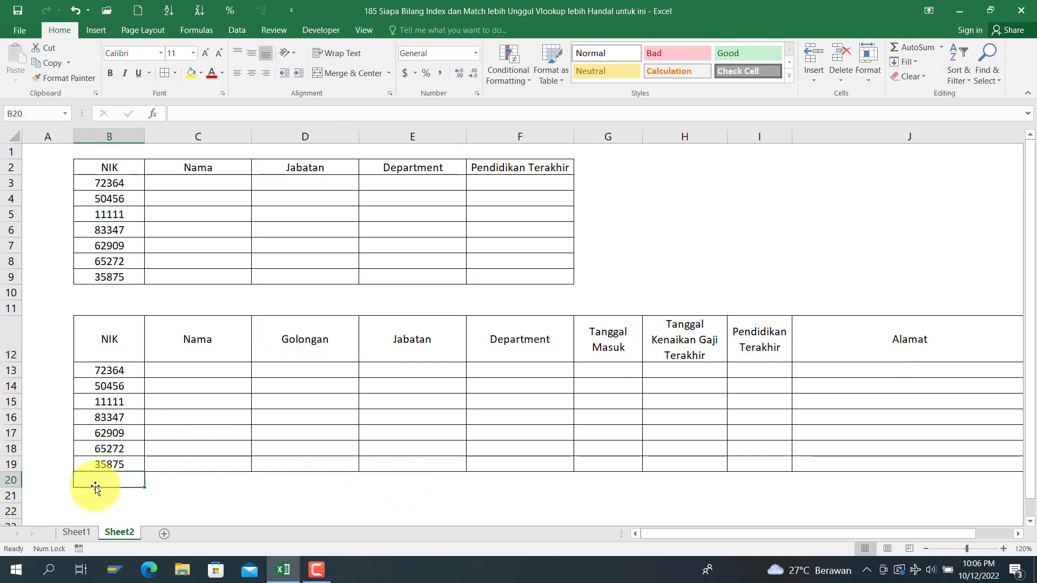
type("1")
key("Tab")
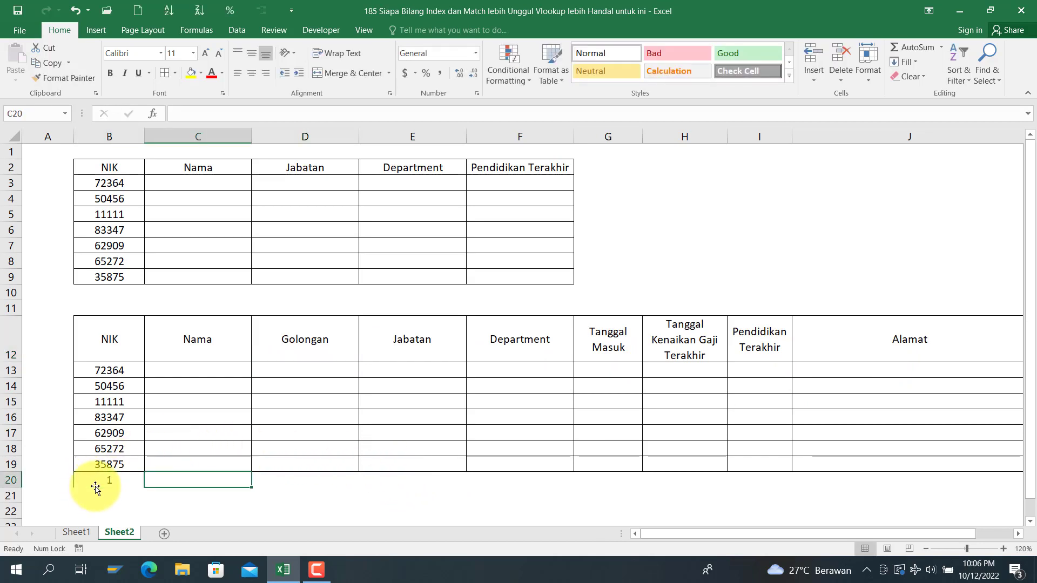
type("2")
key("Tab")
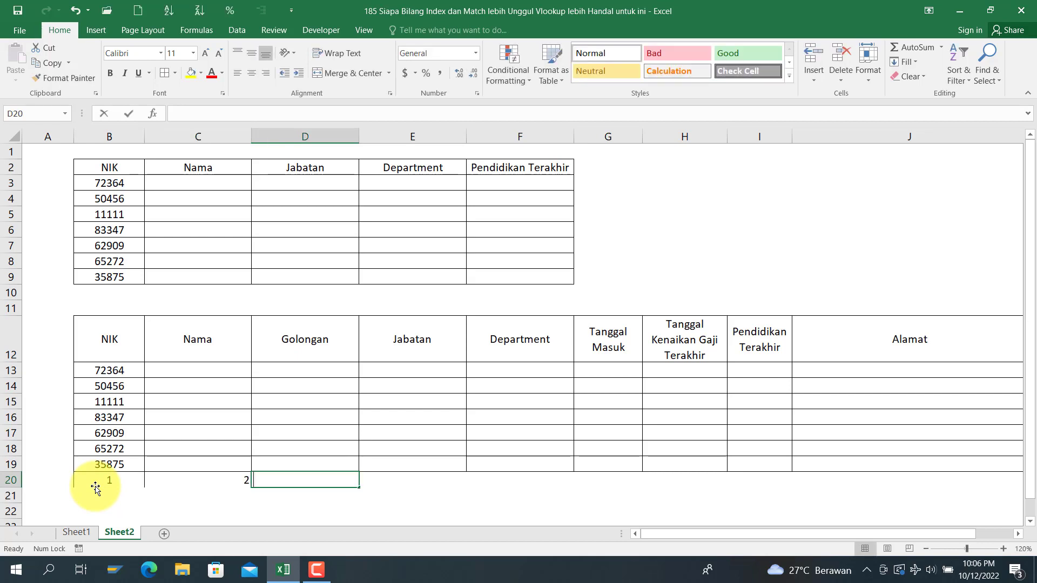
type("3")
key("Down")
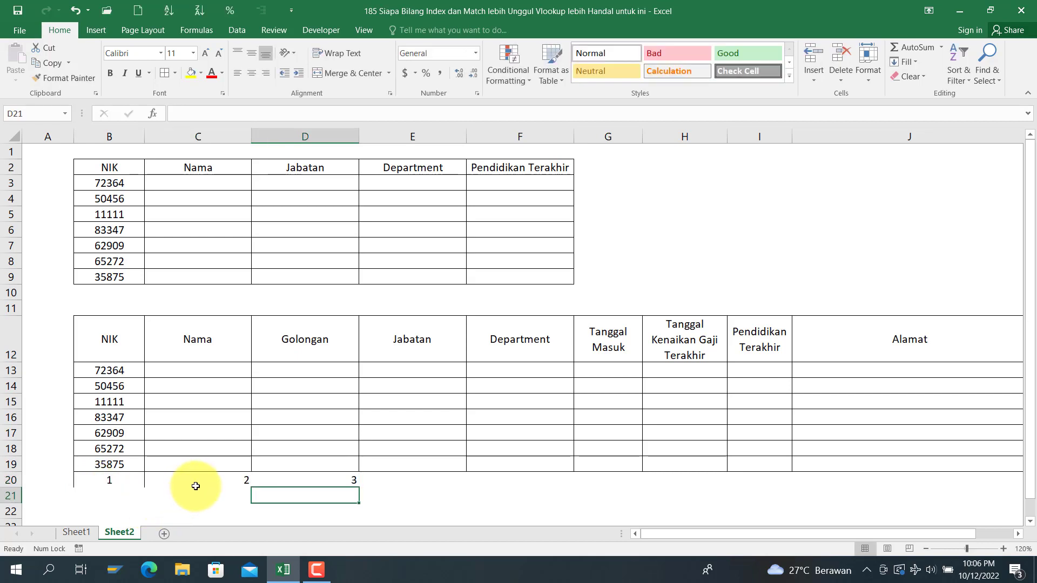
left_click_drag(196, 486, 941, 470)
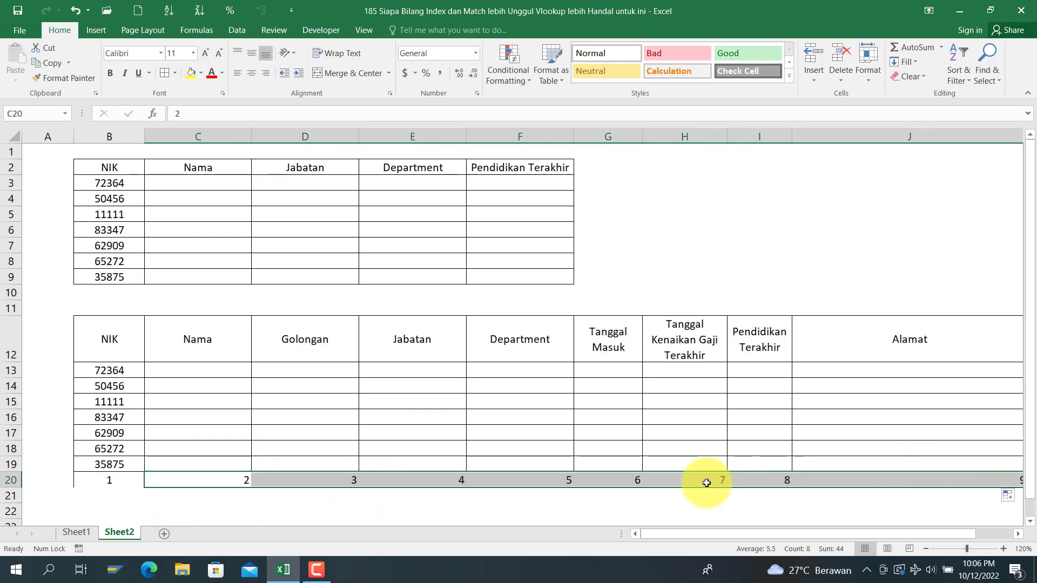
left_click(636, 478)
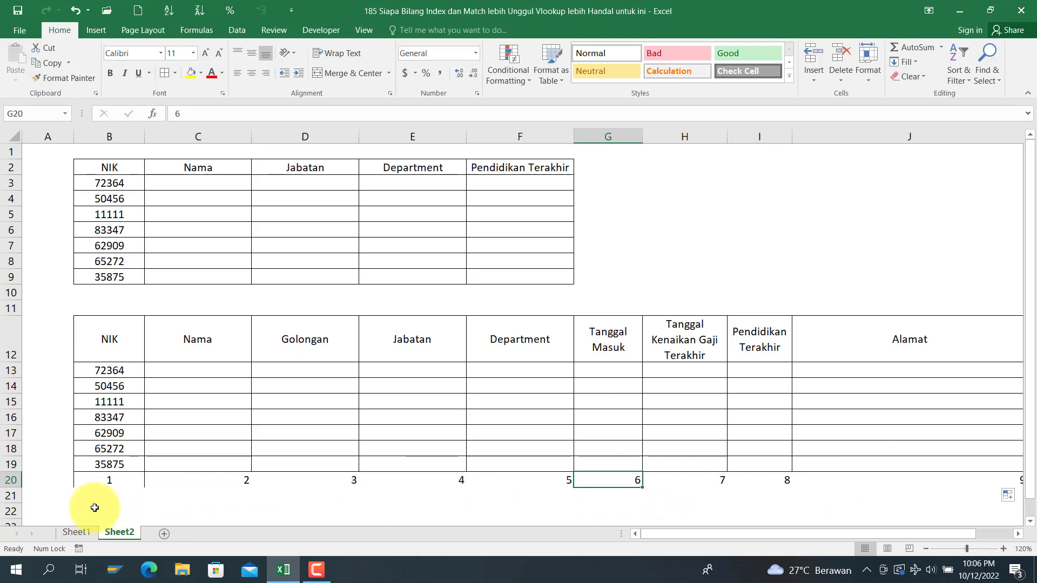
On Sheet1, number row 21 from 1 to 9 across B21:J21
left_click(80, 534)
left_click(89, 486)
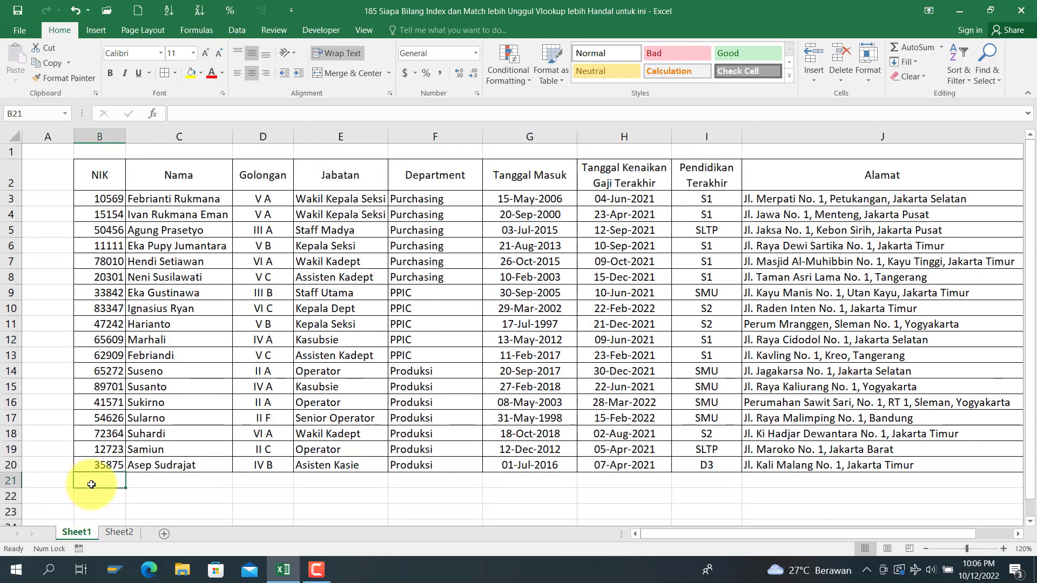
type("1")
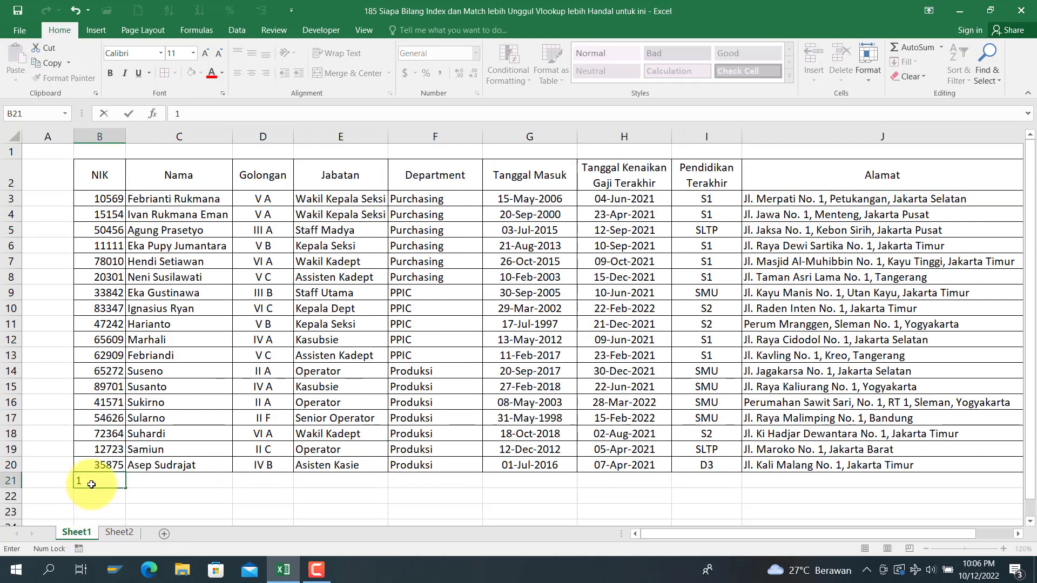
key("Tab")
type("2")
left_click(91, 484)
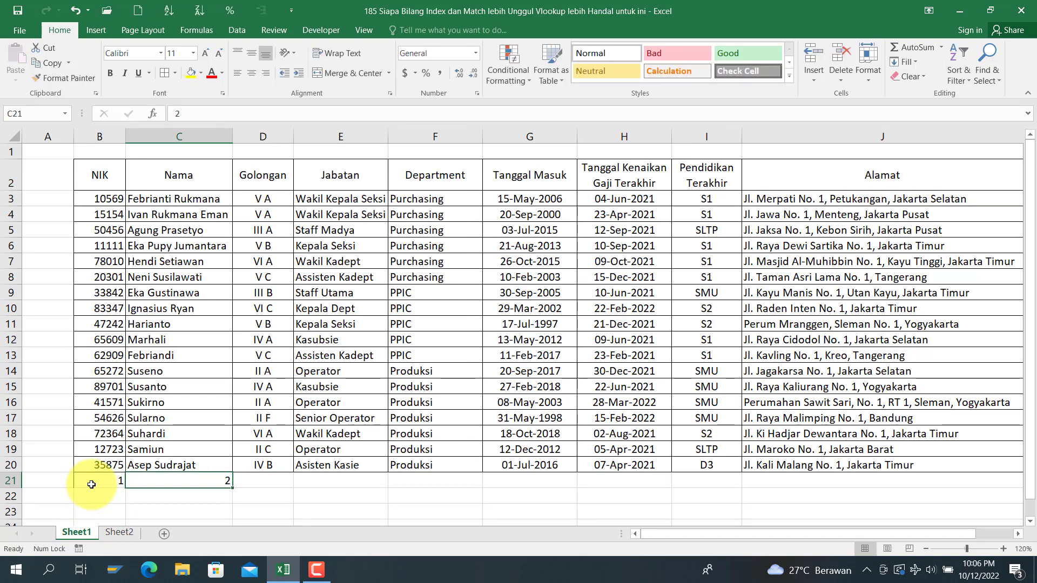
key("shift+Right")
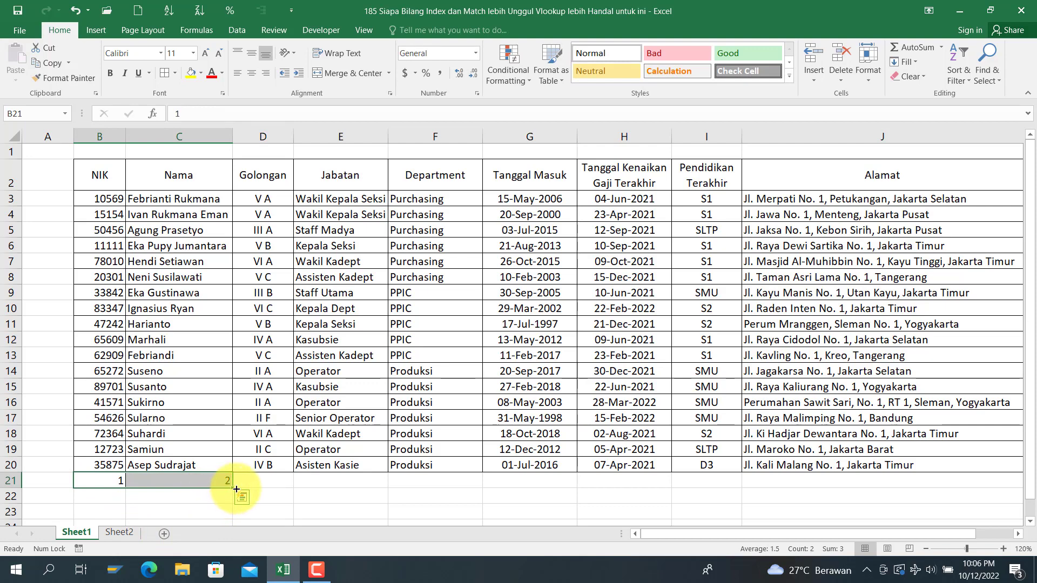
left_click_drag(233, 488, 889, 475)
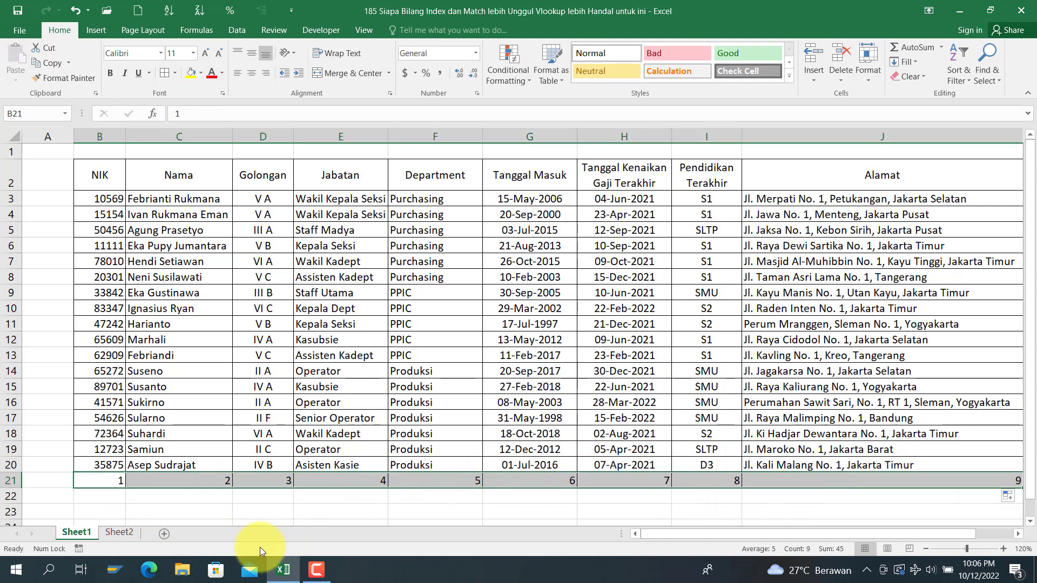
Start an HLOOKUP in Sheet2 cell B21 with header B12 as the lookup value
left_click(125, 529)
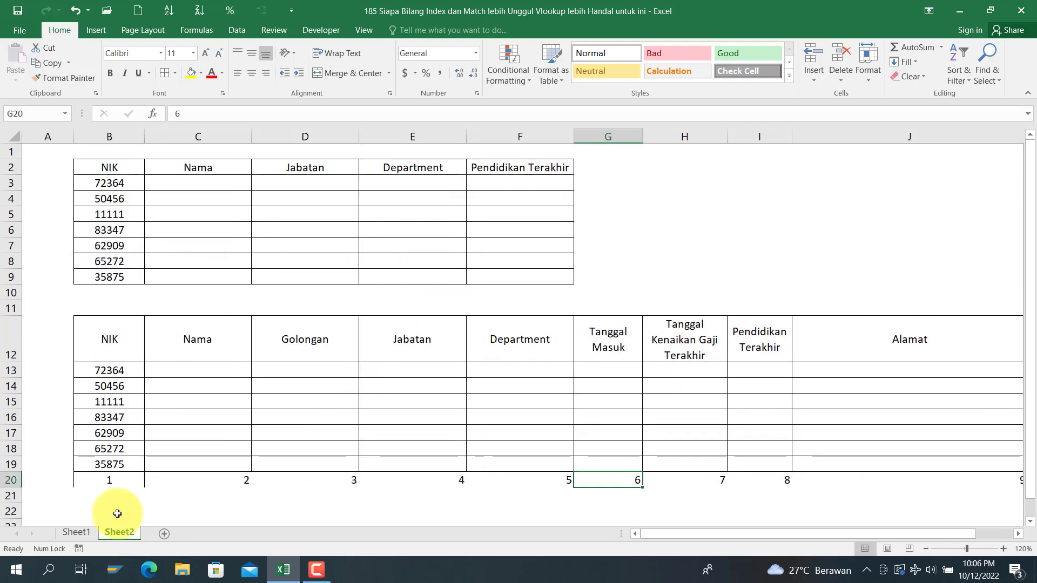
left_click(104, 495)
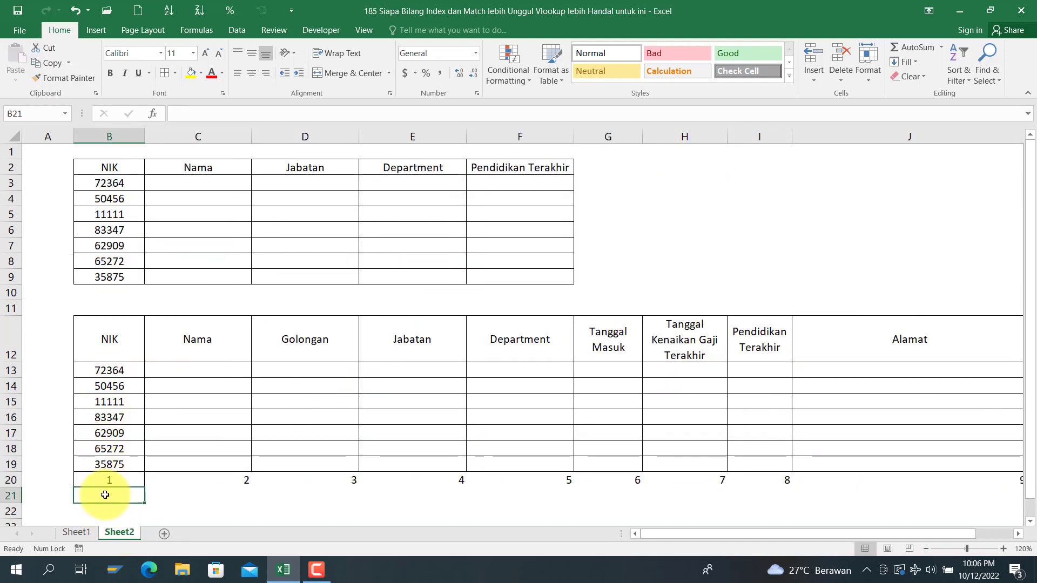
type("=hlook")
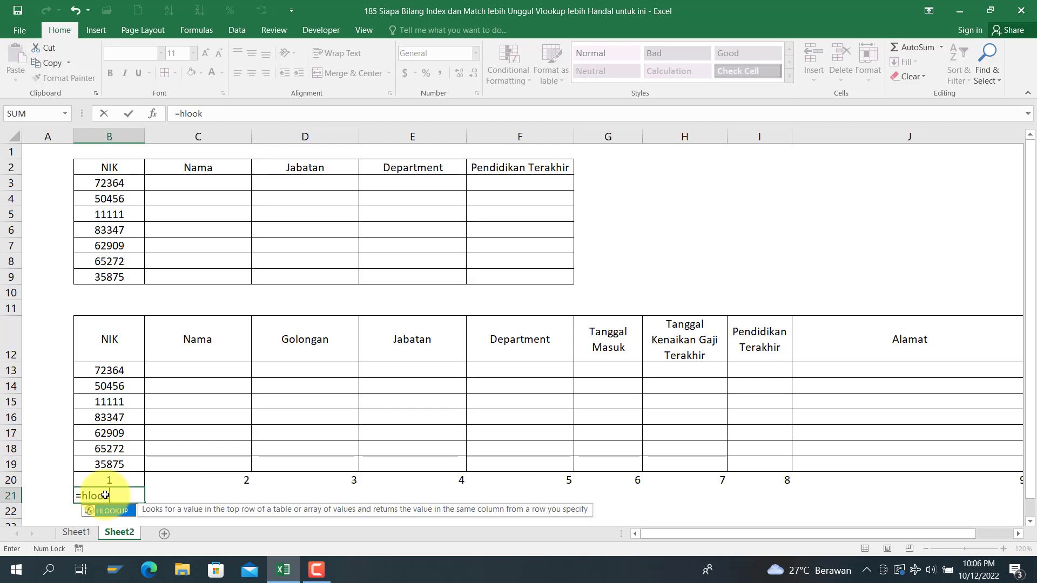
key("Tab")
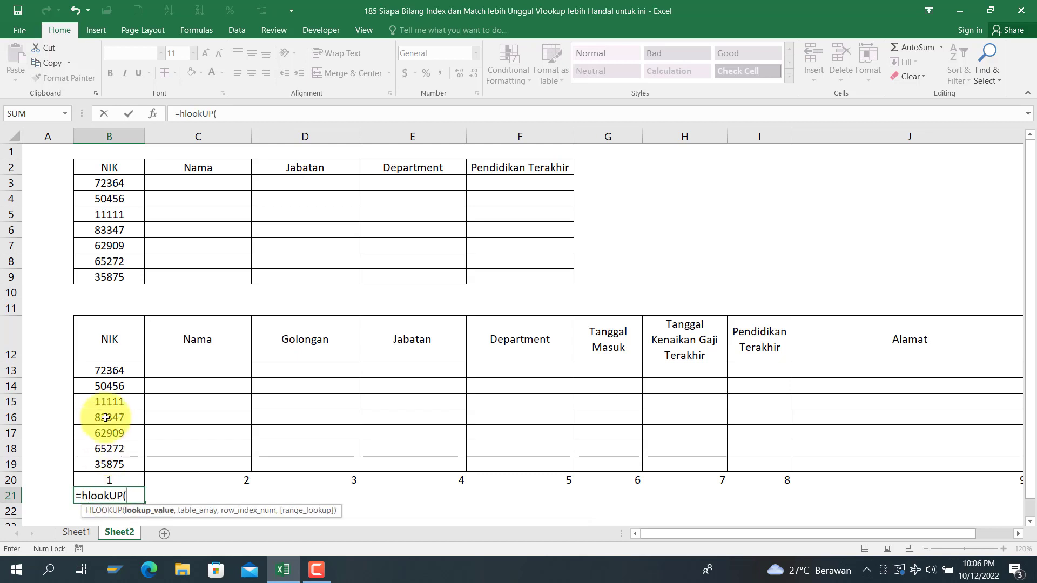
left_click(113, 343)
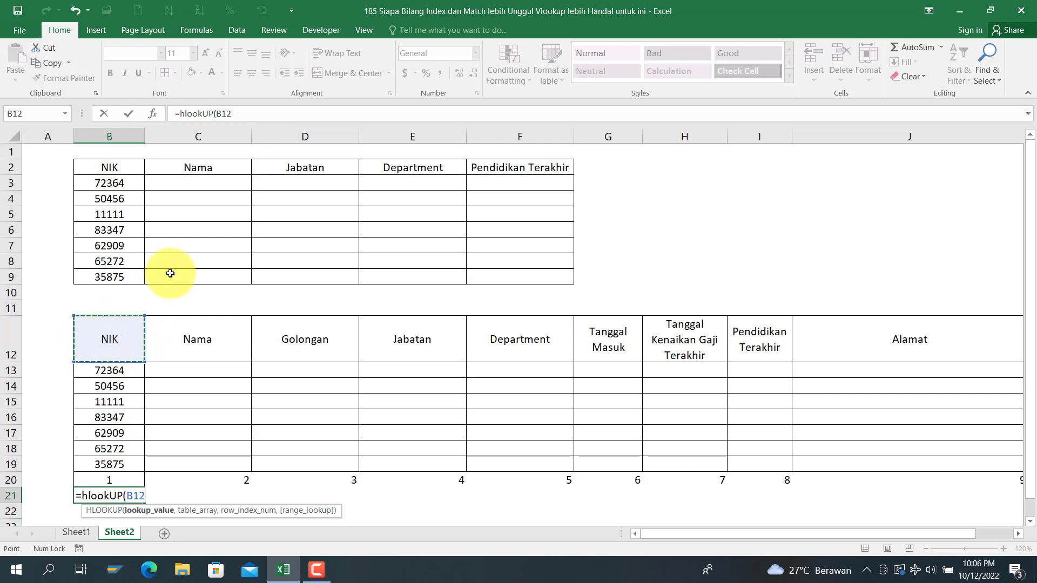
type(",")
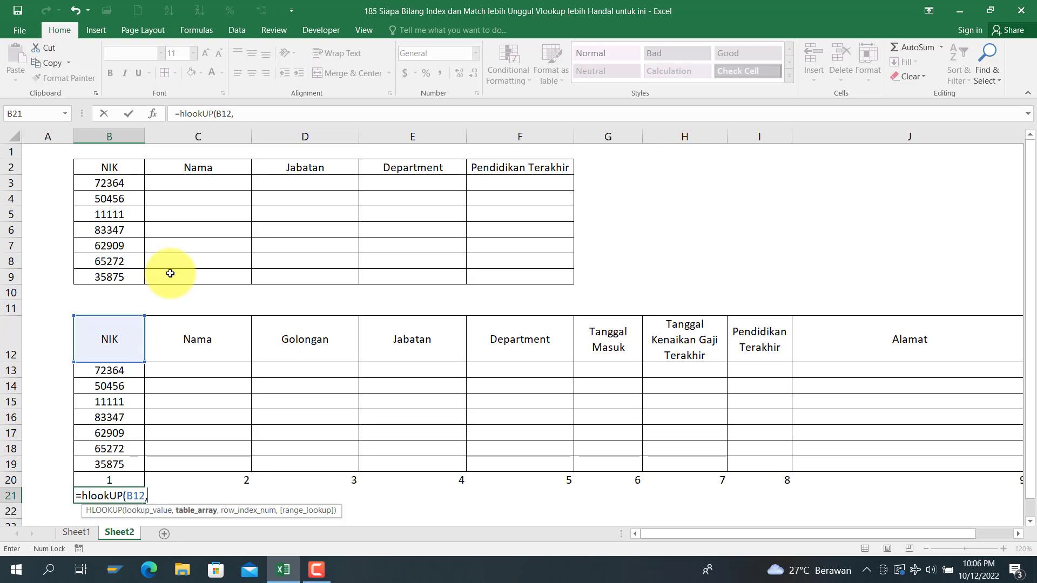
Finish it as =HLOOKUP(B12,Sheet1!$B$2:$J$21,20,0) and fill it across to J21
left_click(67, 532)
left_click_drag(94, 173, 103, 480)
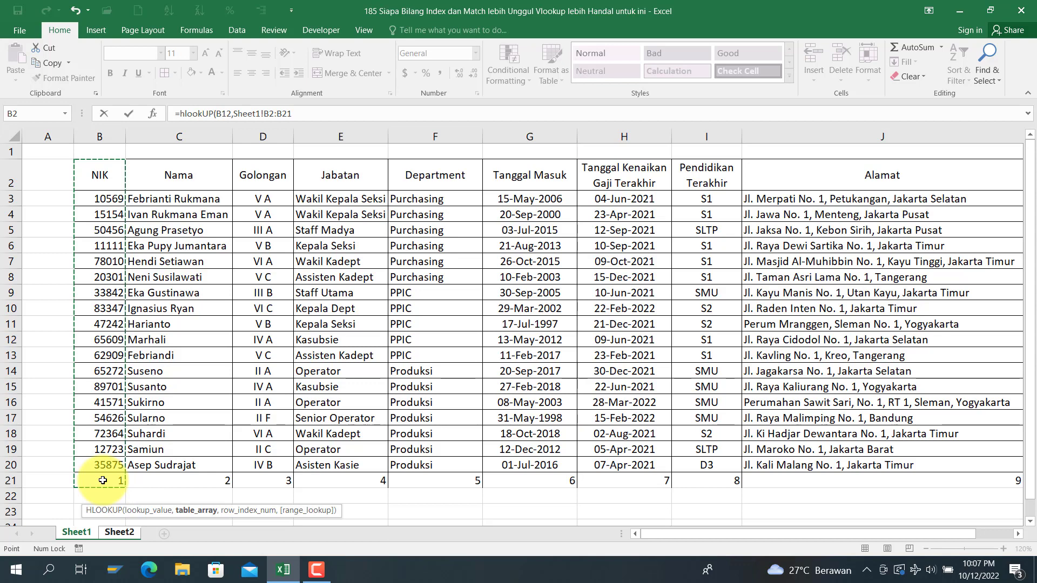
key("ctrl+shift+Right")
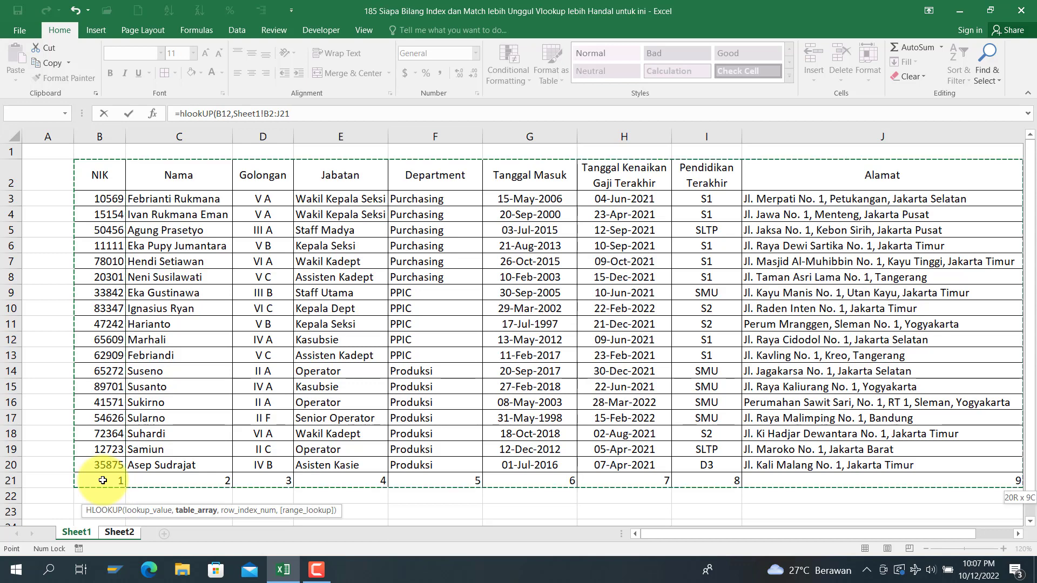
key("F4")
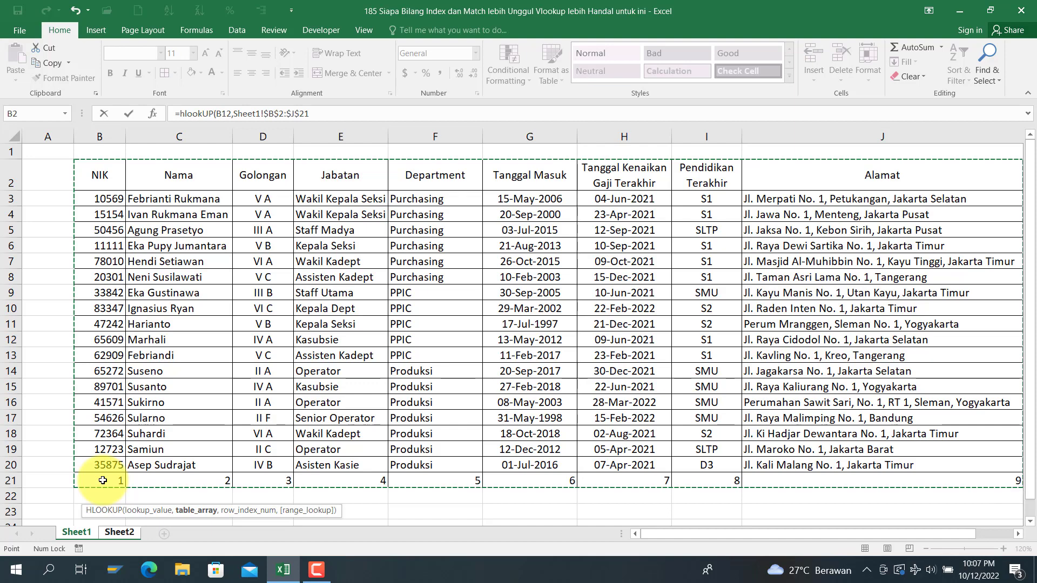
type(",20,")
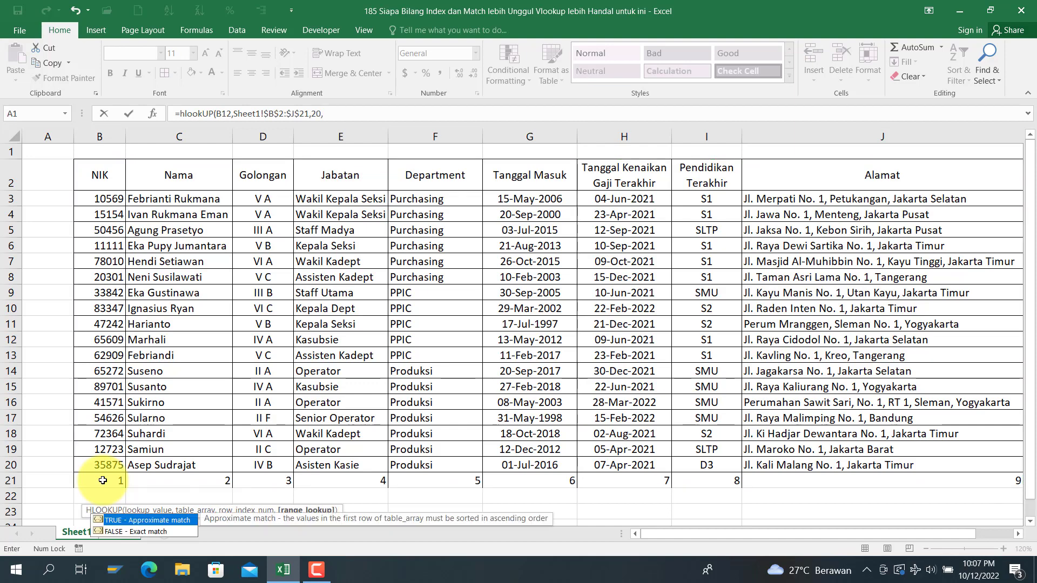
type("0)")
key("Return")
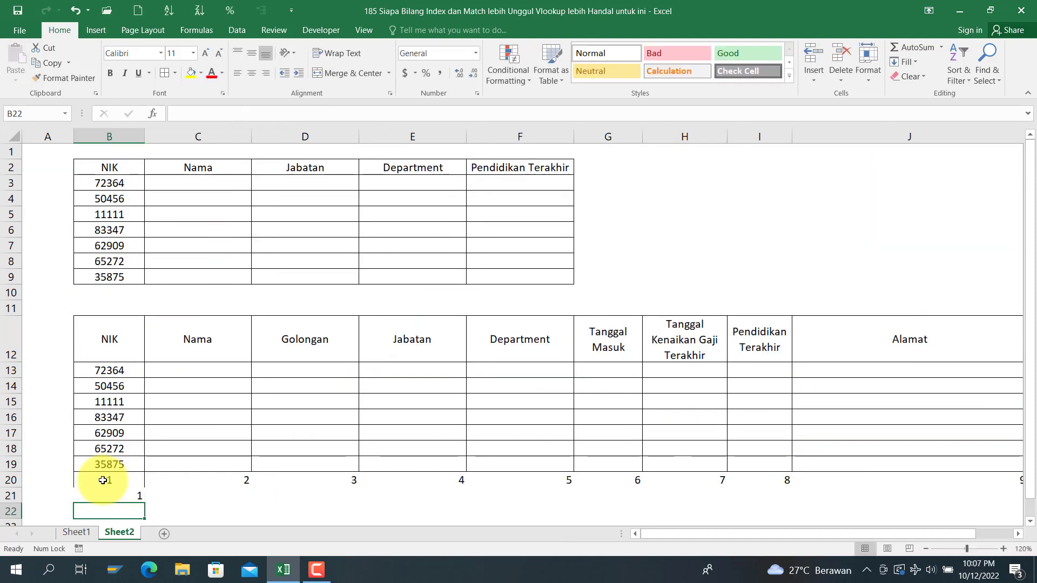
left_click(126, 494)
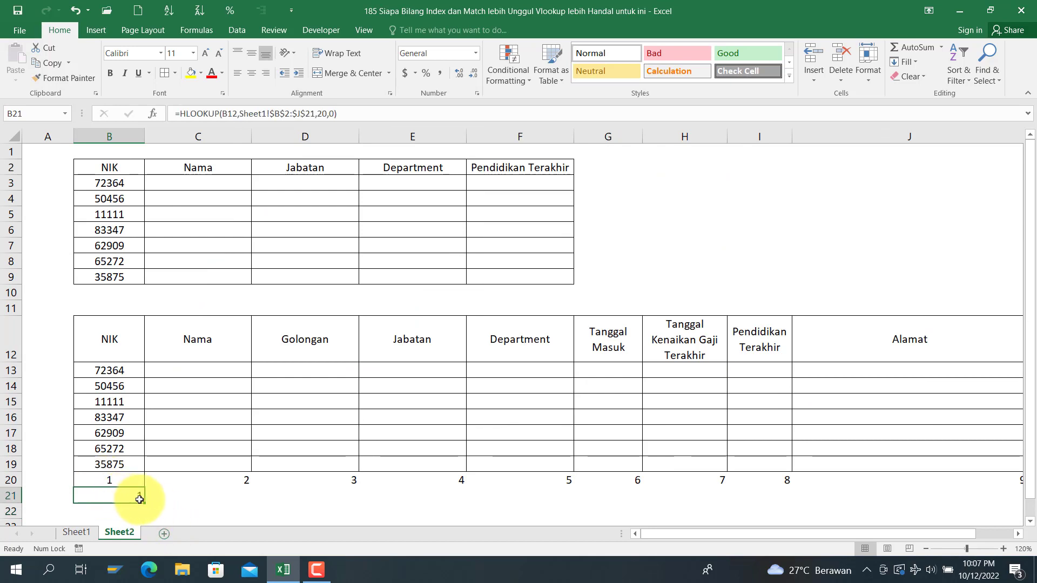
left_click_drag(147, 501, 942, 496)
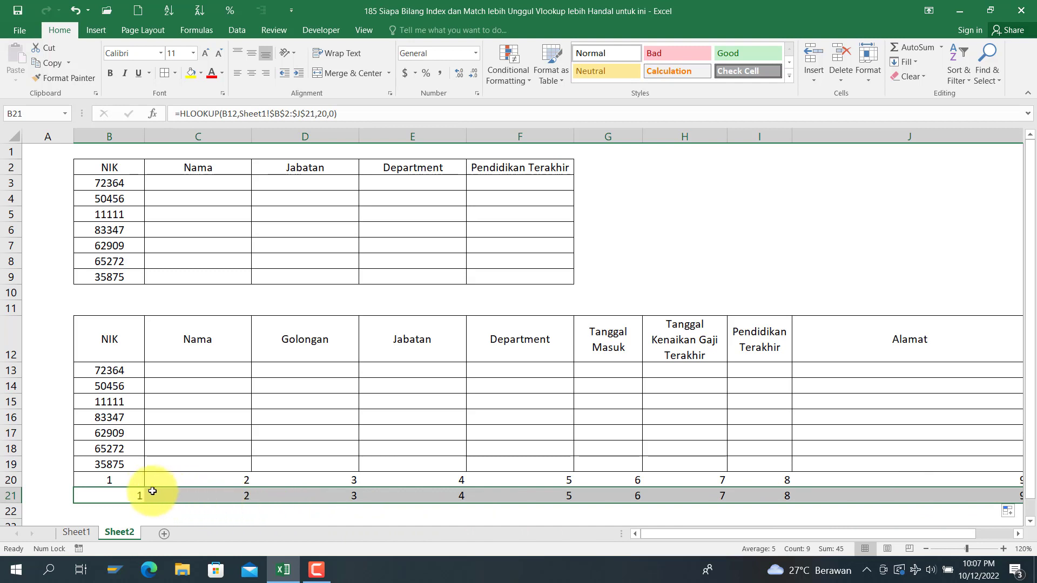
left_click(116, 478)
left_click(115, 494)
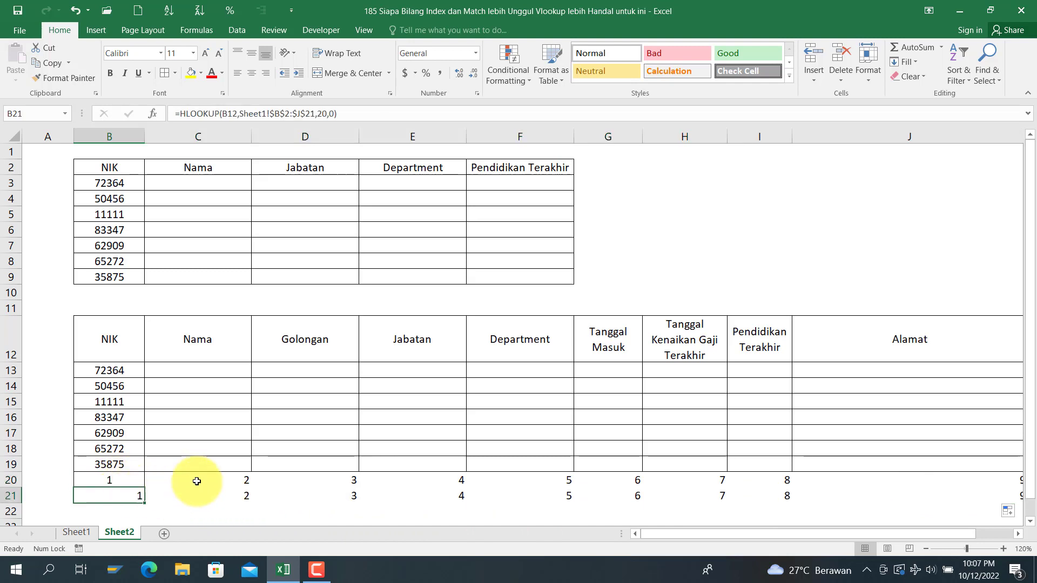
left_click(202, 483)
left_click(210, 492)
left_click(310, 493)
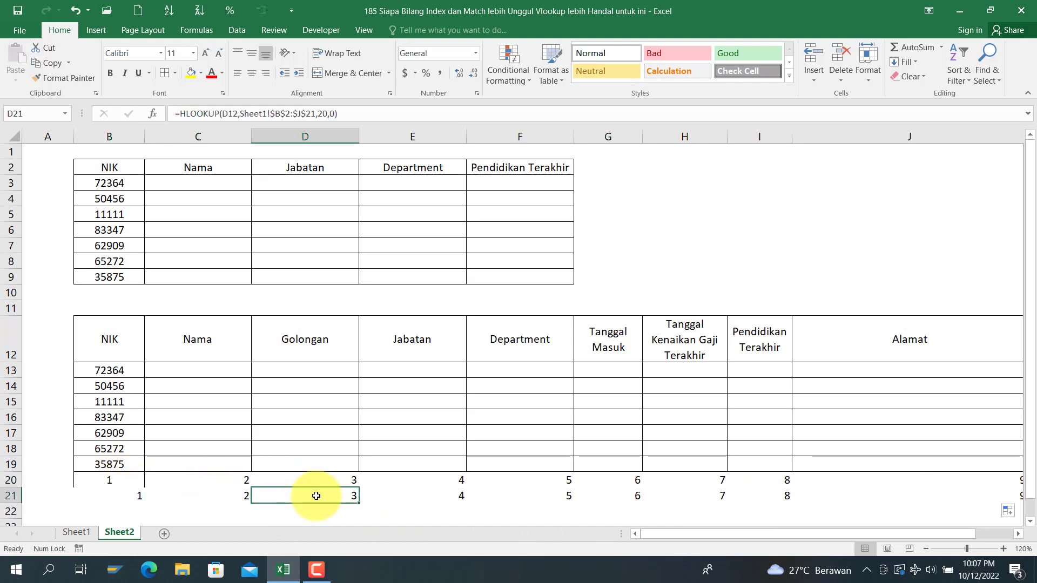
left_click(418, 480)
left_click(419, 493)
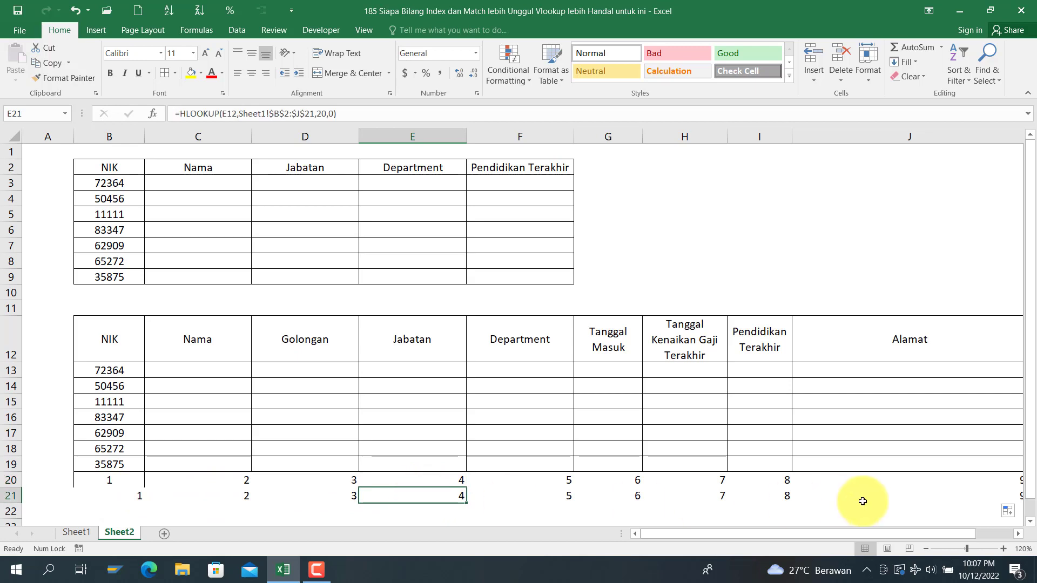
left_click(784, 484)
left_click(778, 494)
left_click(843, 482)
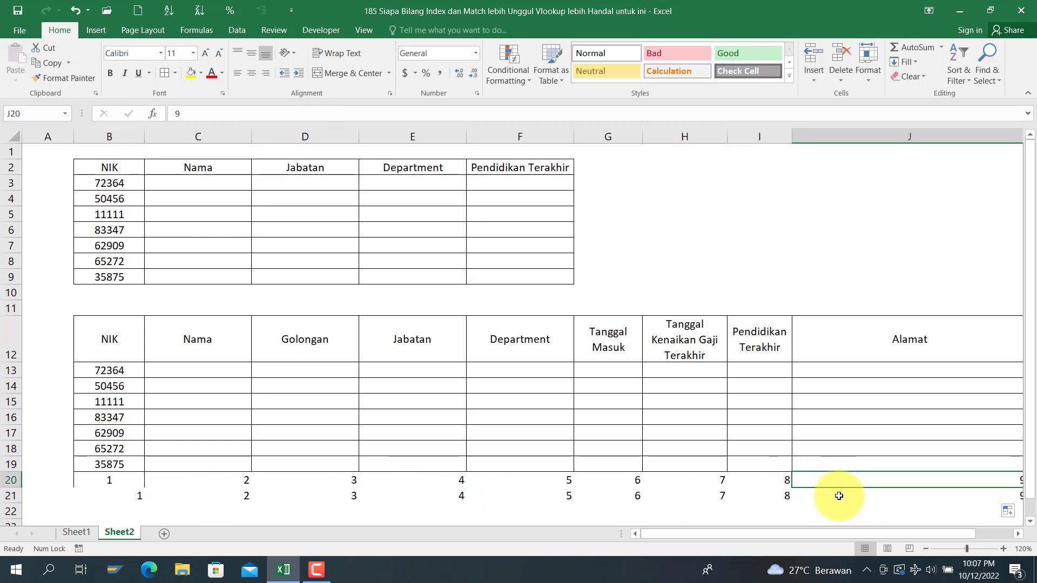
left_click(839, 496)
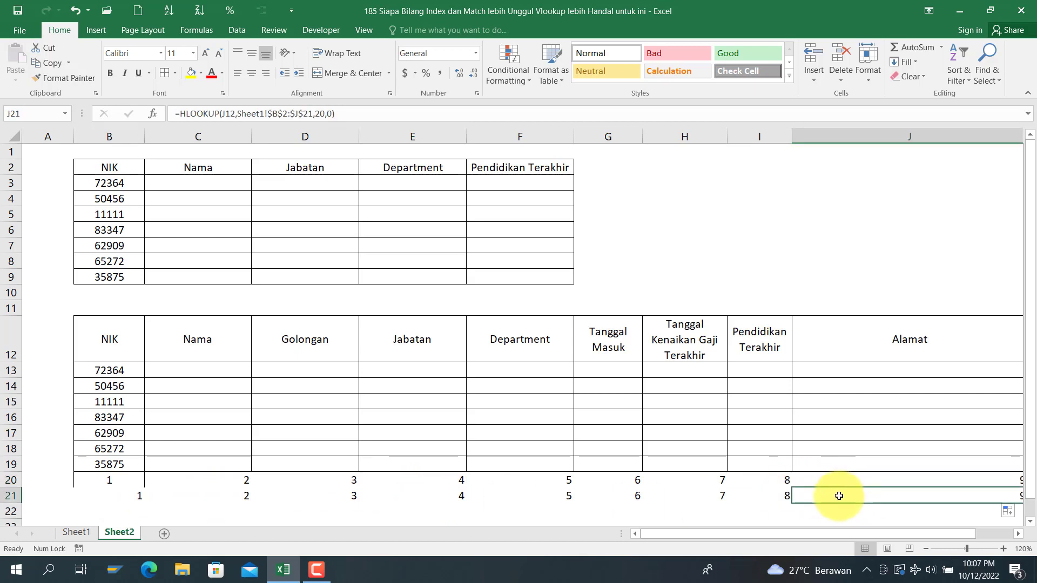
left_click(209, 366)
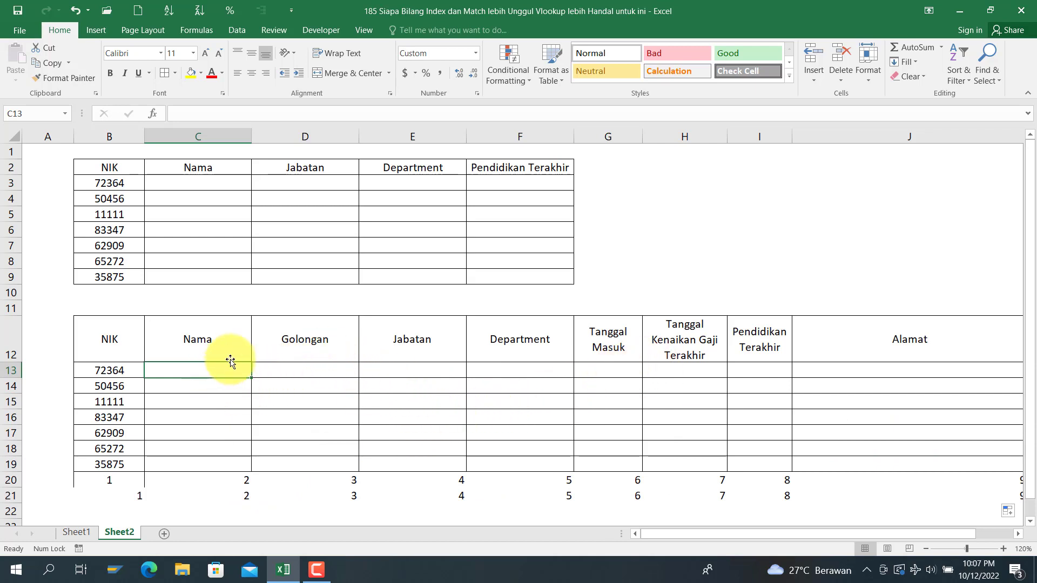
Enter =INDEX(Sheet1!$C$3:$C$20,MATCH(Sheet2!B13,Sheet1!$B$3:$B$20,0)) in C13 for NIK 72364
type("=ind")
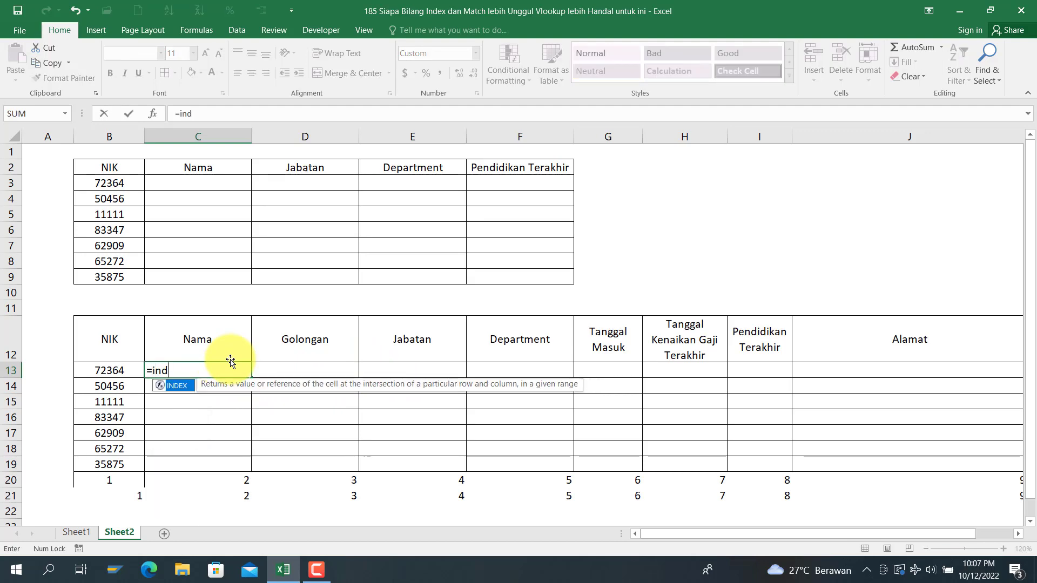
type("ex(")
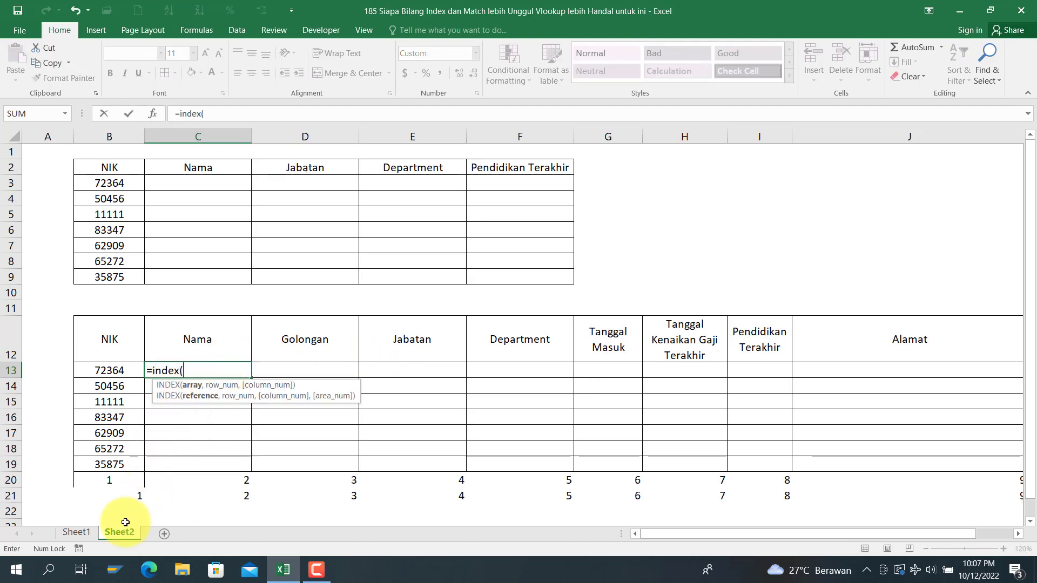
left_click(66, 534)
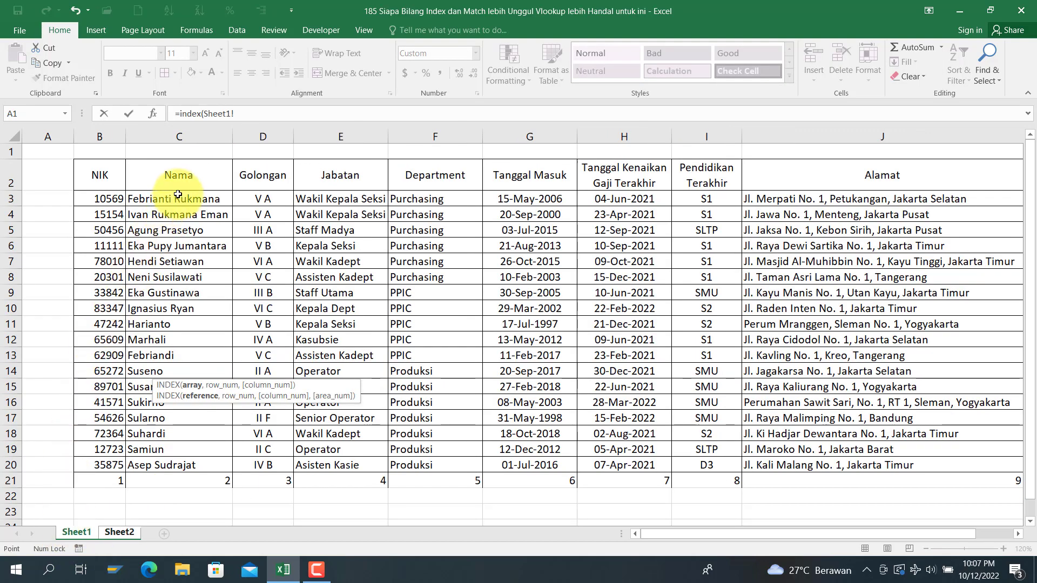
key("ctrl+shift+Down")
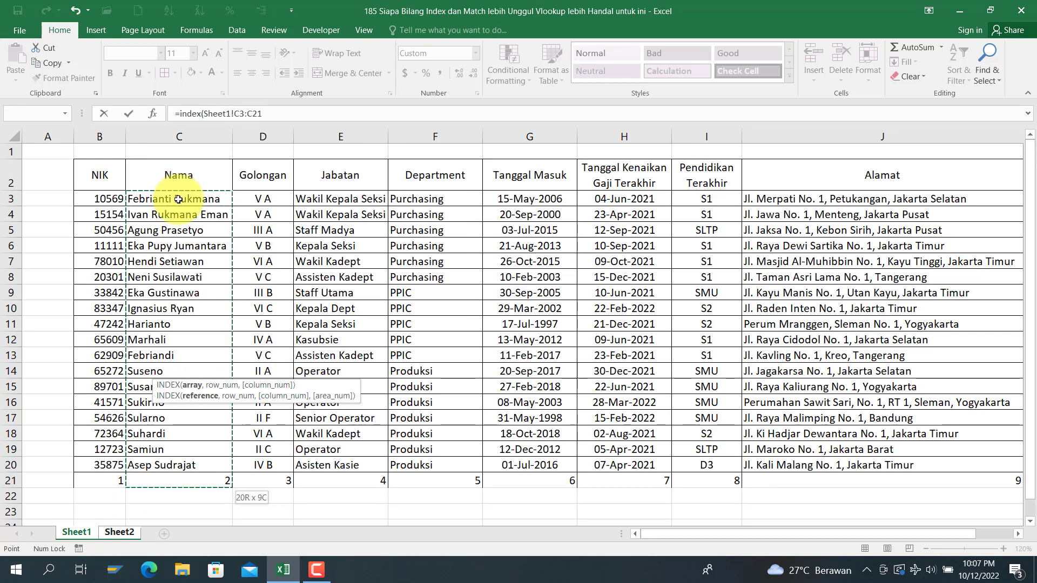
key("shift+Up")
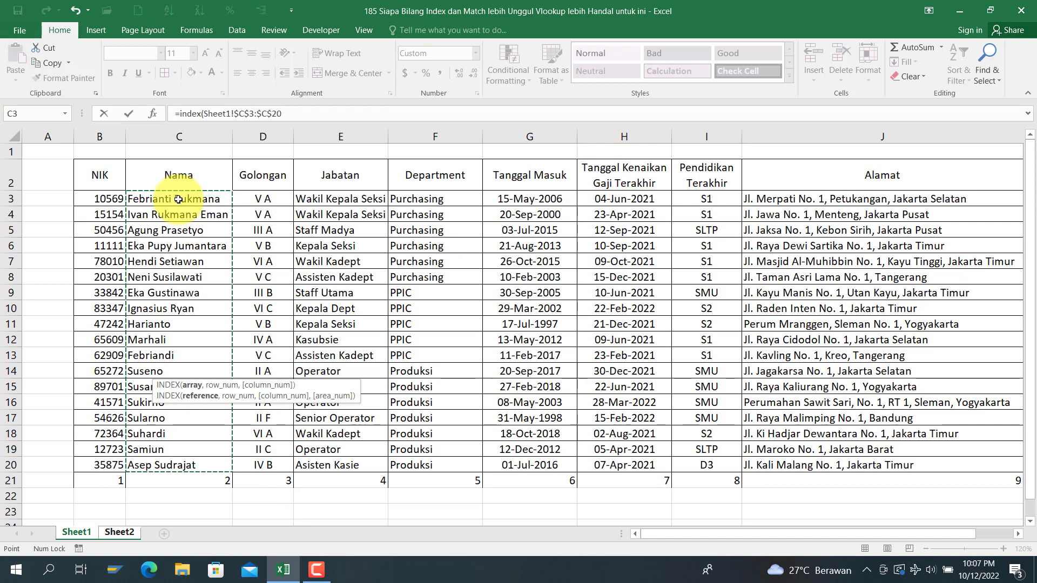
type(",match")
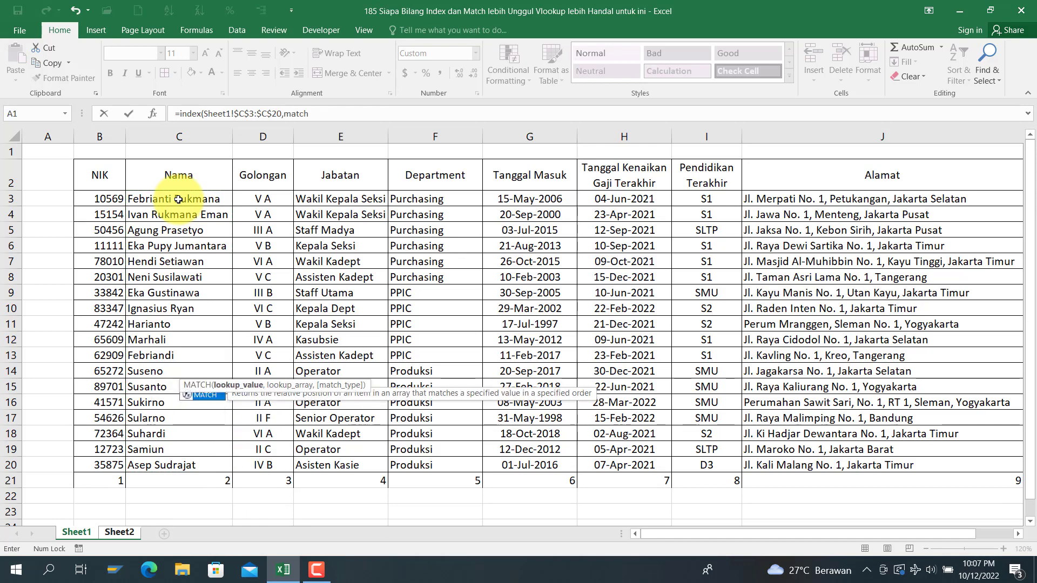
type("(Sheet1!")
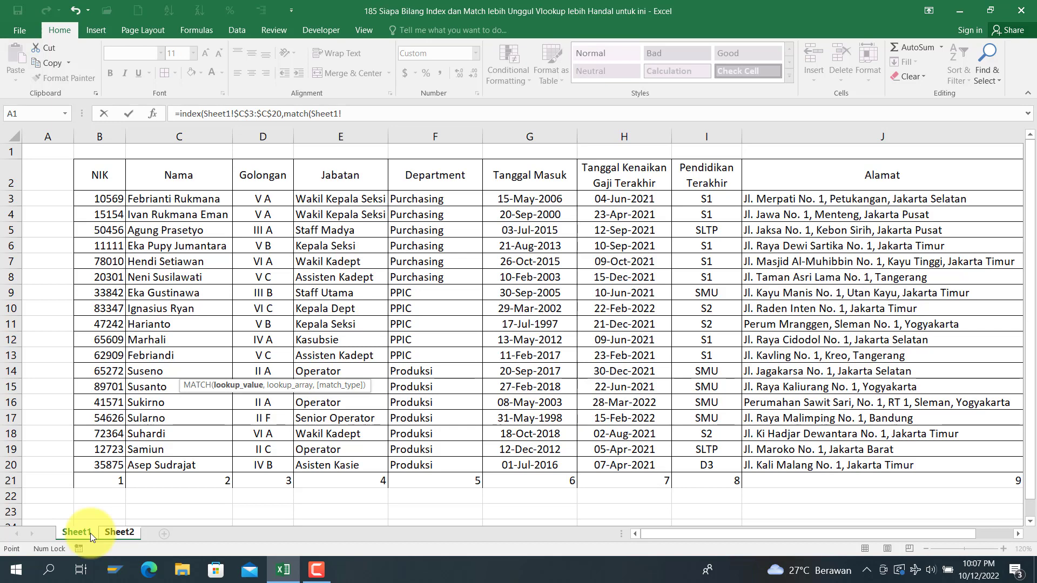
left_click(116, 532)
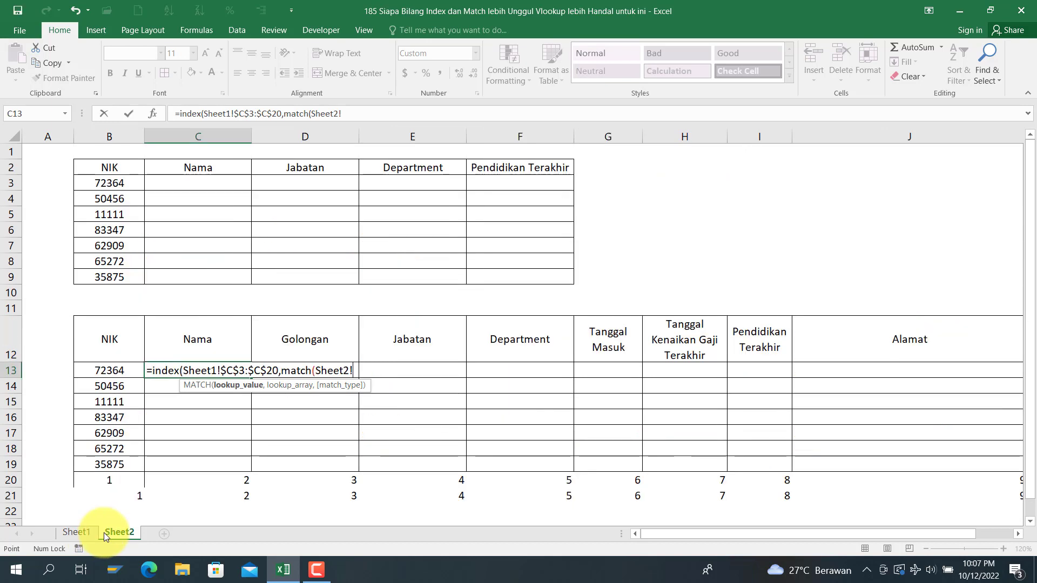
left_click(110, 370)
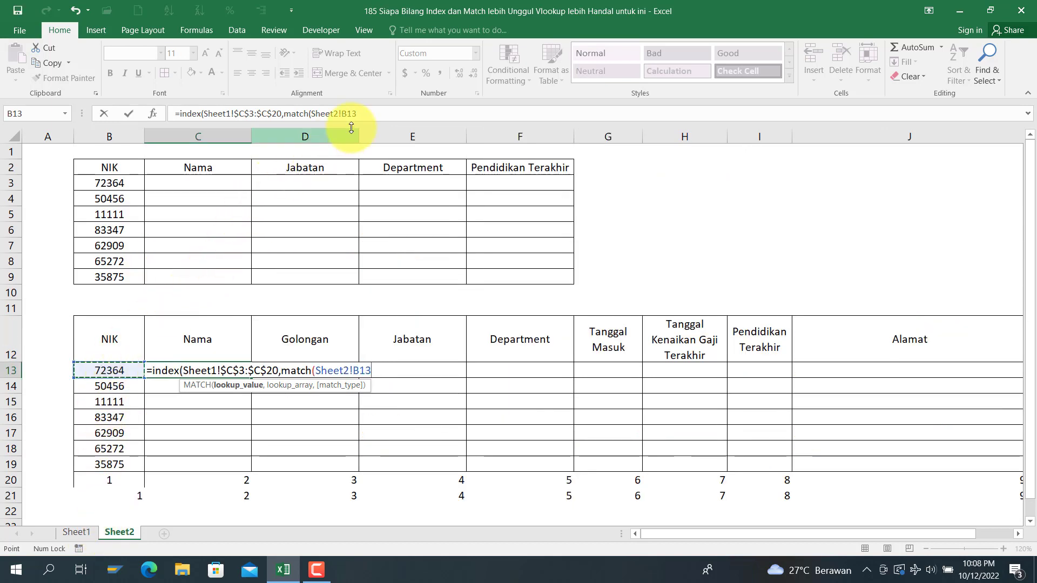
left_click(367, 113)
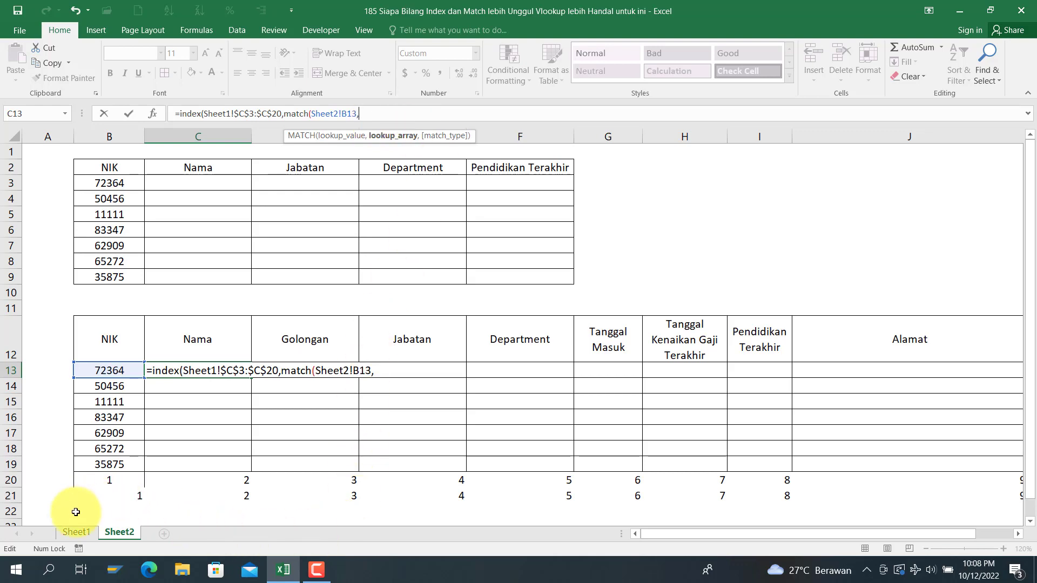
left_click(75, 532)
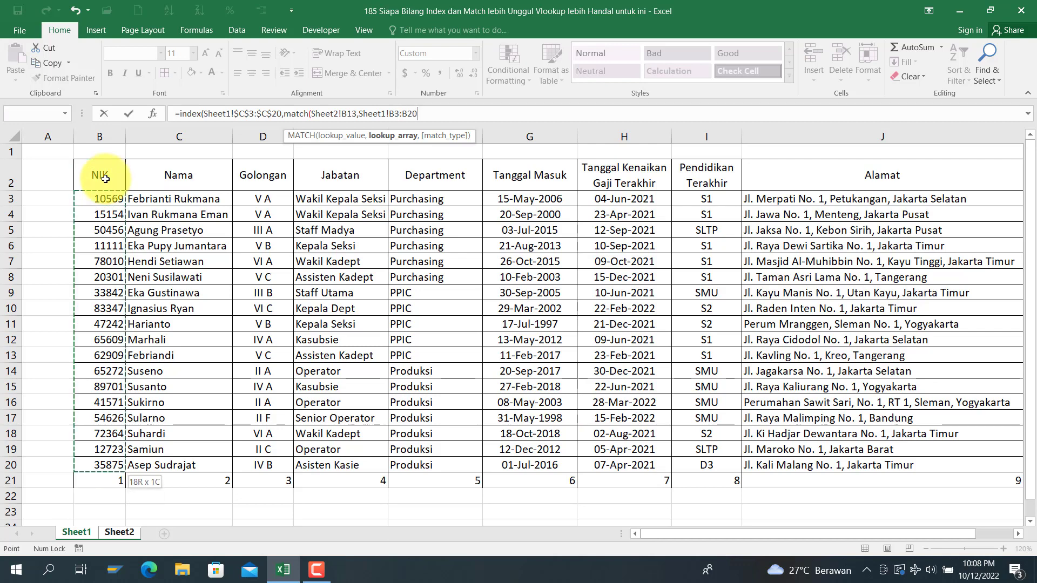
type(",0))")
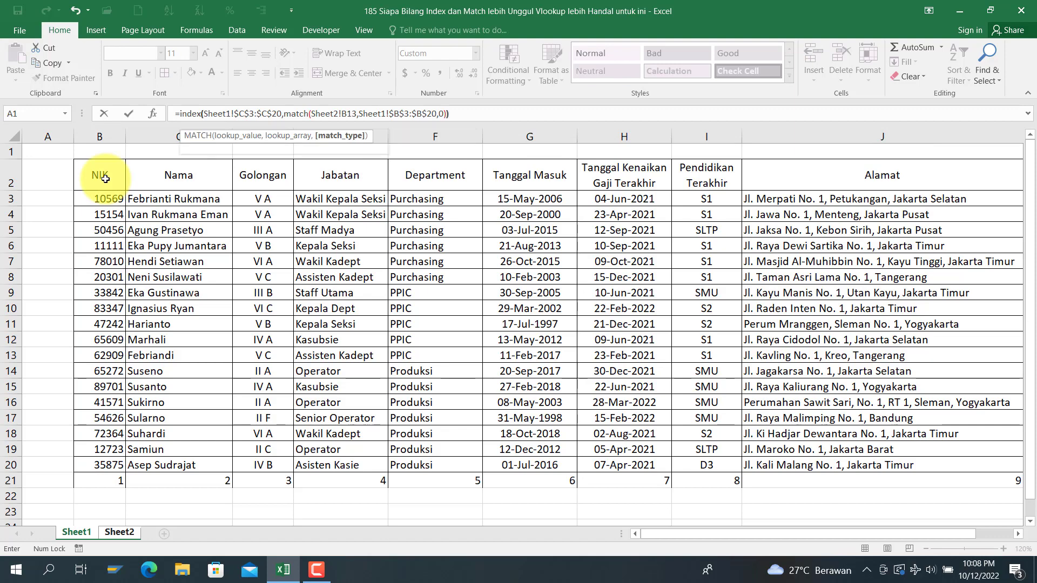
key("Return")
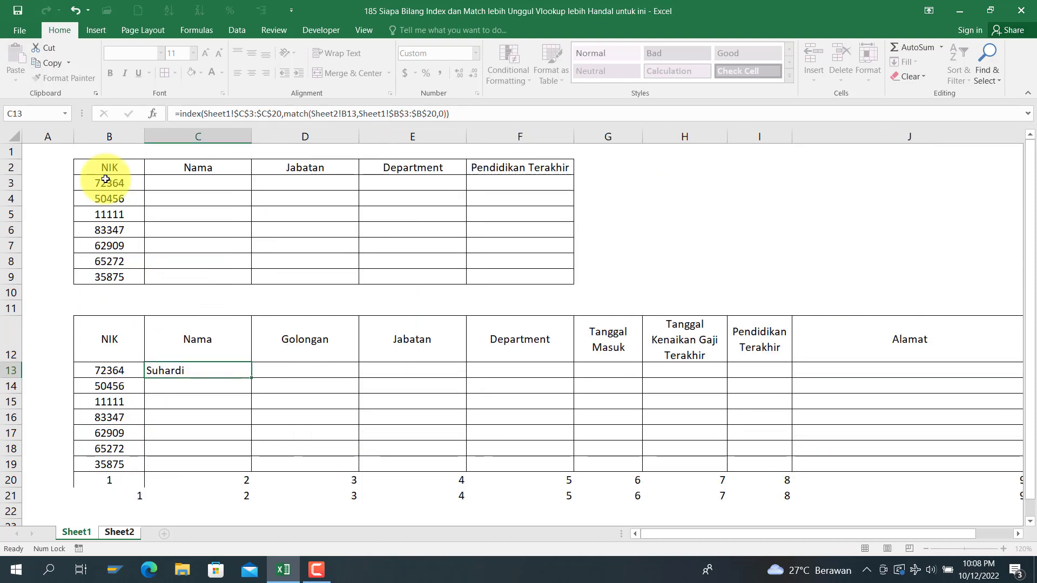
Copy C13's name lookup down to C19, then view Sheet1's employee table
left_click(233, 369)
left_click_drag(253, 380, 243, 468)
left_click(204, 370)
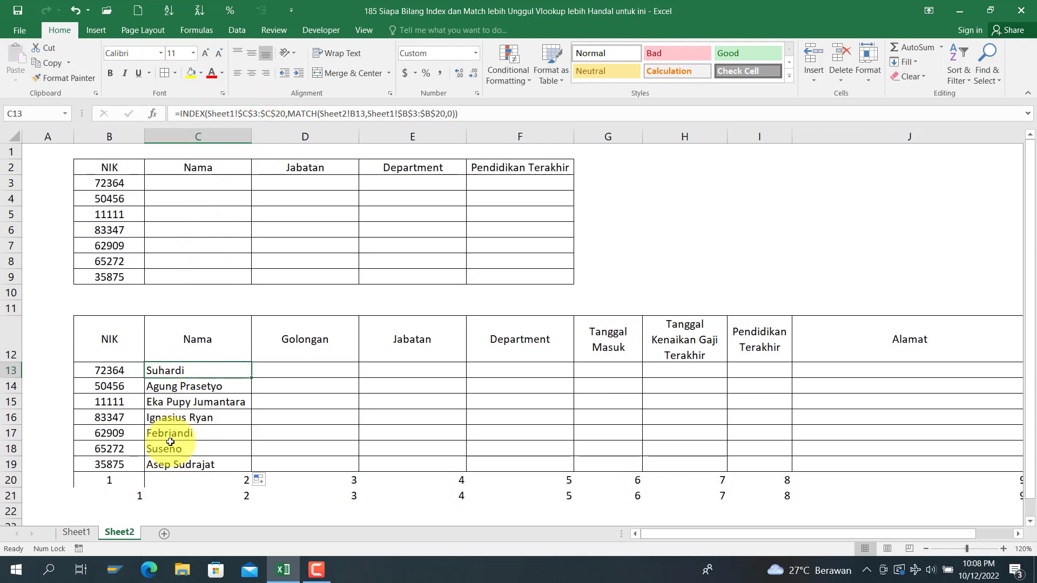
left_click(81, 533)
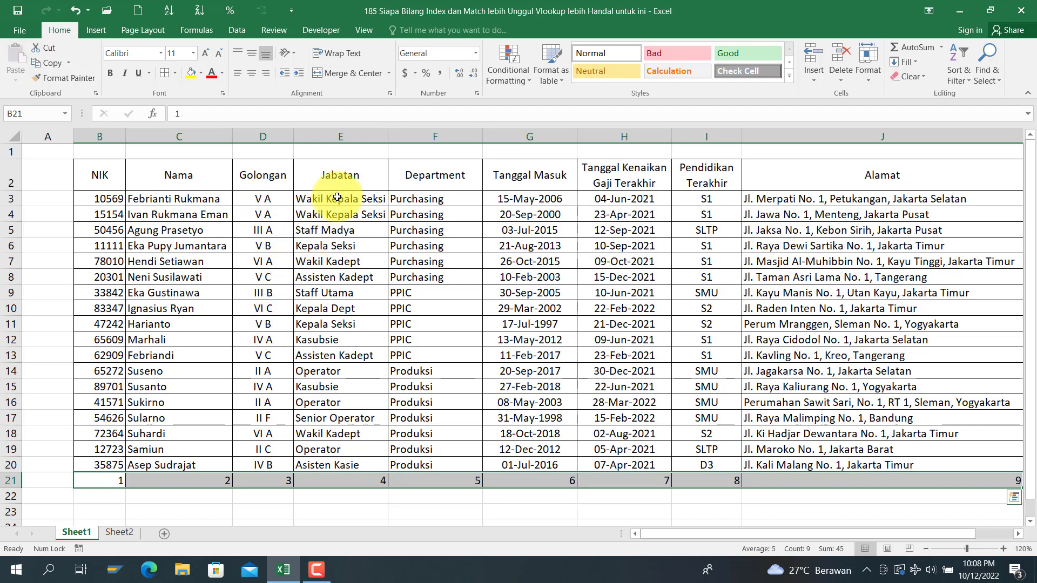
Rewrite C13 as =INDEX(Sheet1!C$3:C$20,MATCH($B13,Sheet1!$B$3:$B$20,0)) with mixed references
left_click(120, 532)
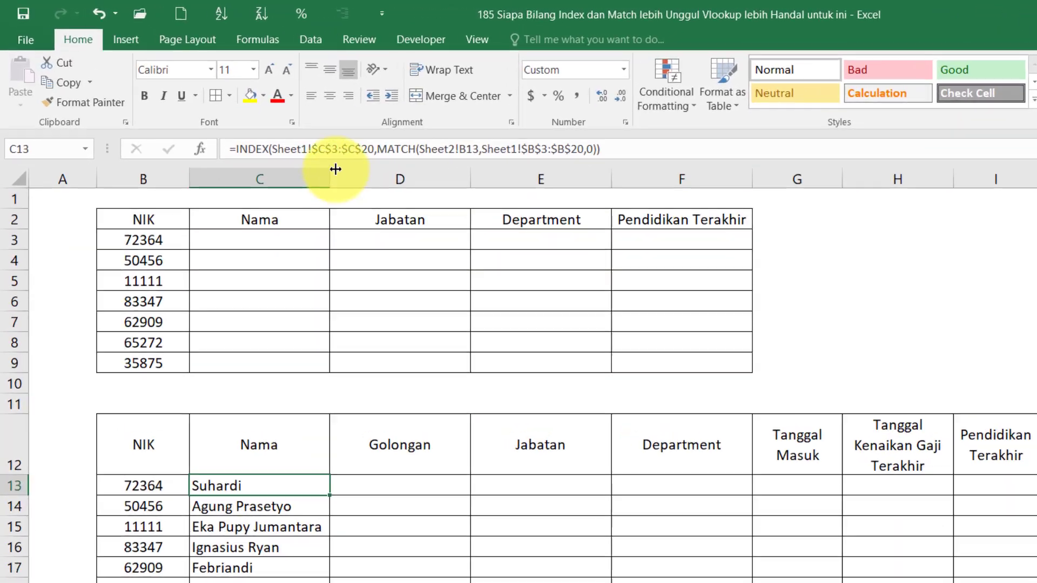
left_click(319, 152)
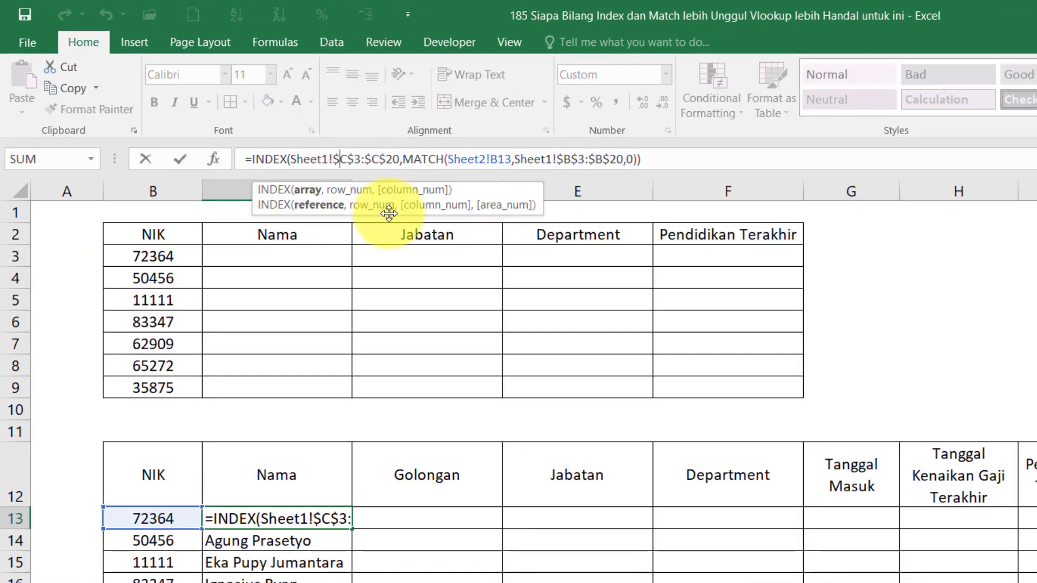
key("BackSpace")
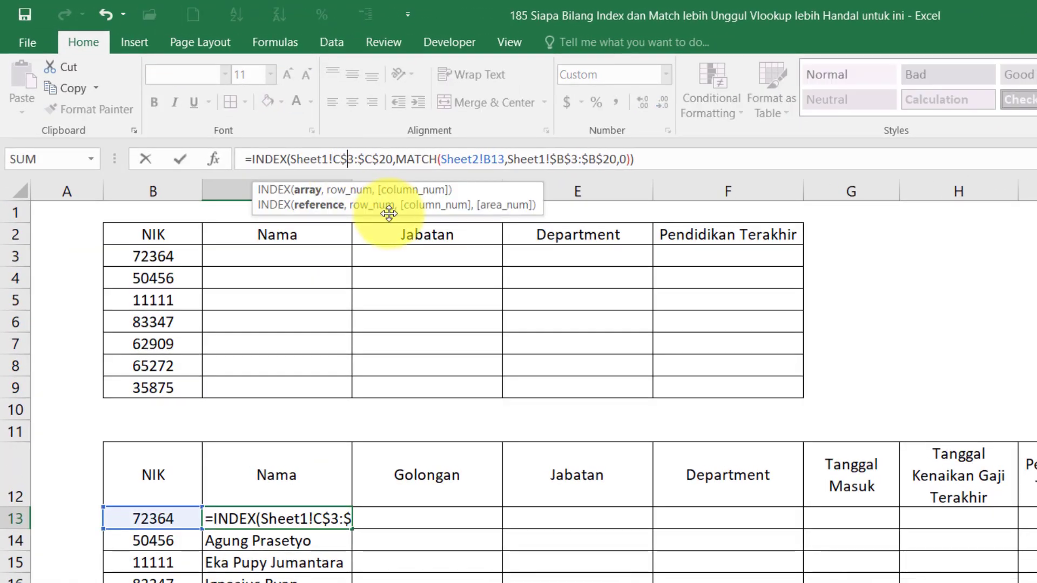
key("BackSpace")
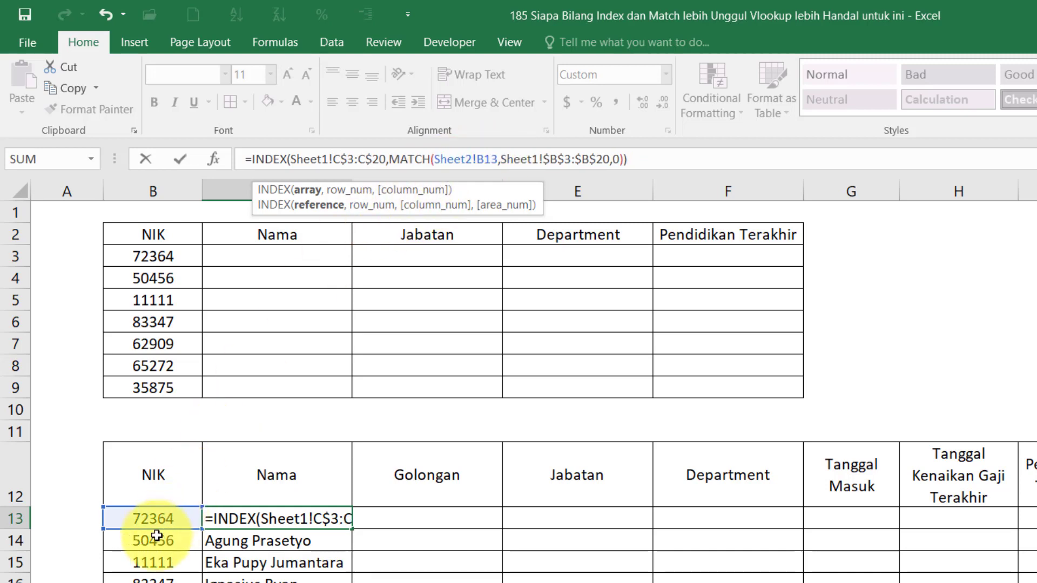
left_click(480, 158)
key("BackSpace")
key("BackSpace")
key("BackSpace")
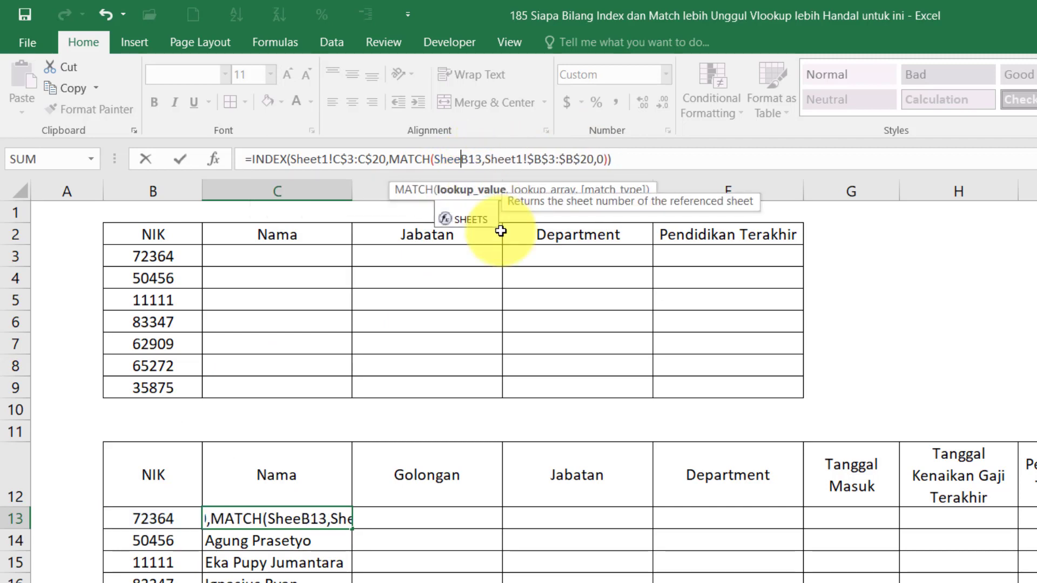
key("BackSpace")
key("BackSpace")
key("BackSpace")
key("BackSpace")
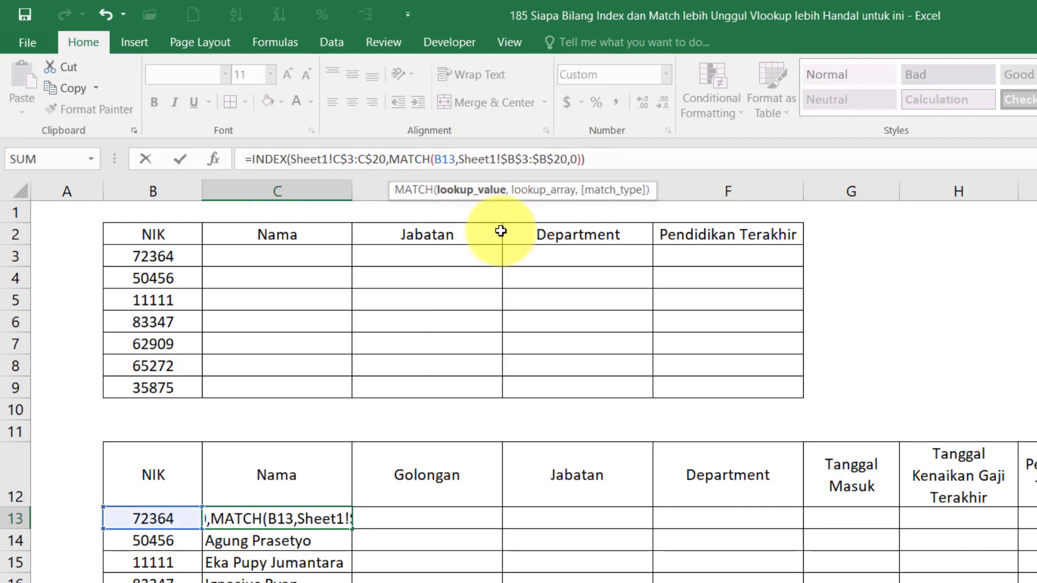
type("$")
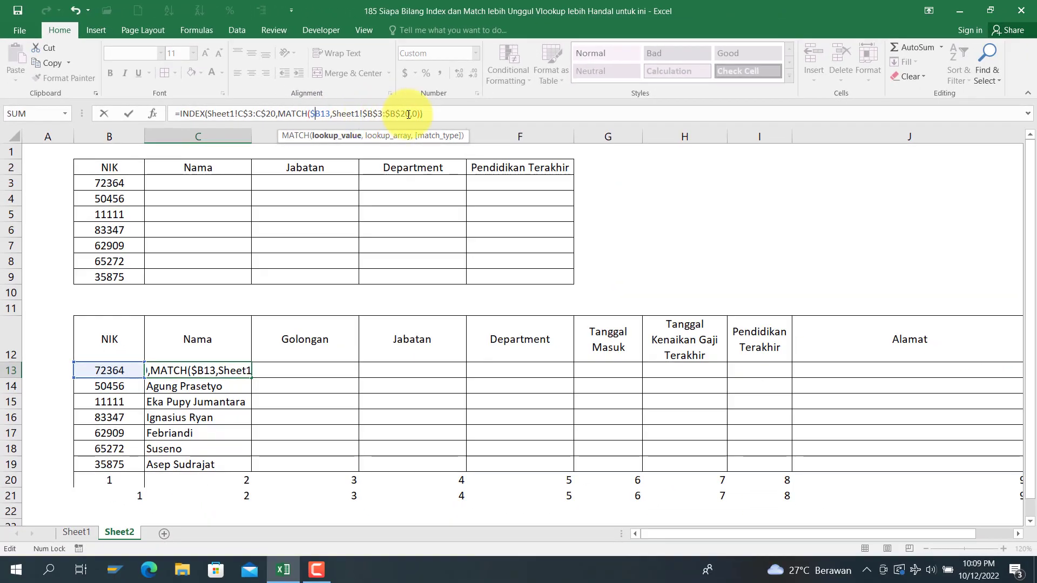
key("Left")
key("Left")
key("Left")
key("Left")
key("Left")
key("Left")
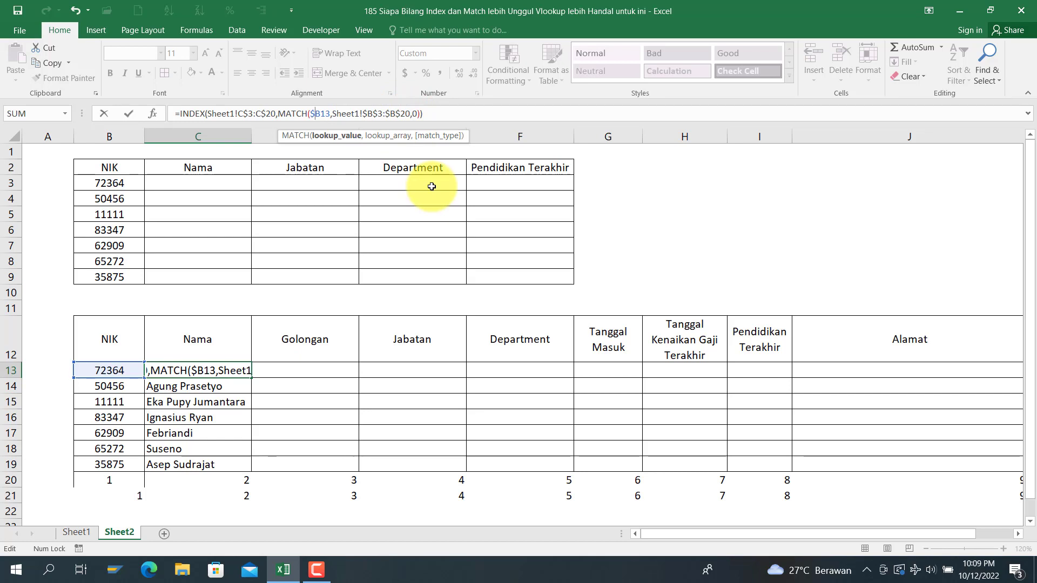
key("Return")
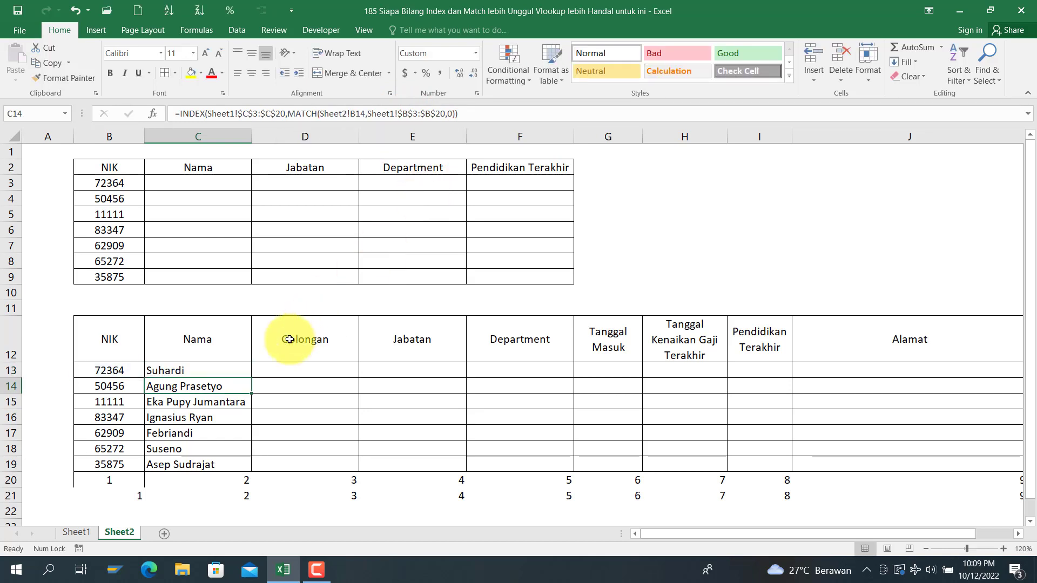
Fill C13's mixed-reference formula across C13:J19 for all seven NIKs
left_click(247, 371)
left_click_drag(254, 375, 917, 462)
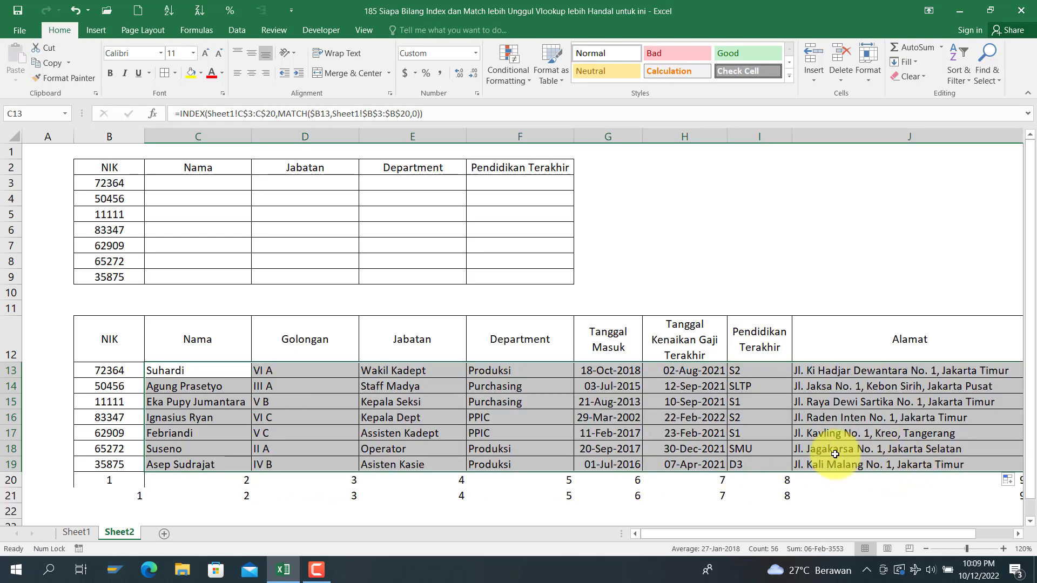
left_click(611, 383)
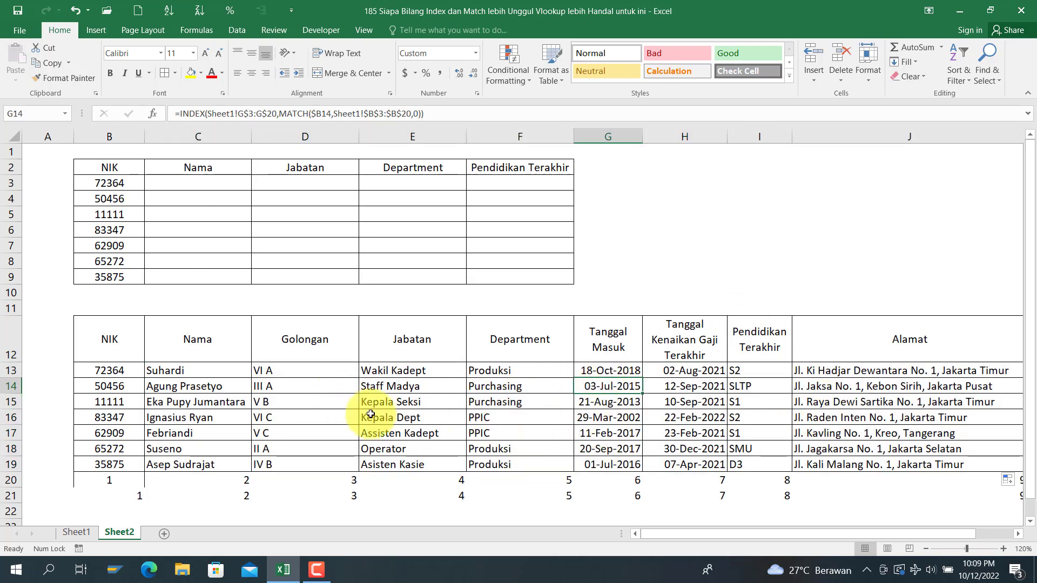
Centre the Golongan values in D13:D19, then select the upper table's Nama cells C3:C9
left_click_drag(324, 370, 308, 463)
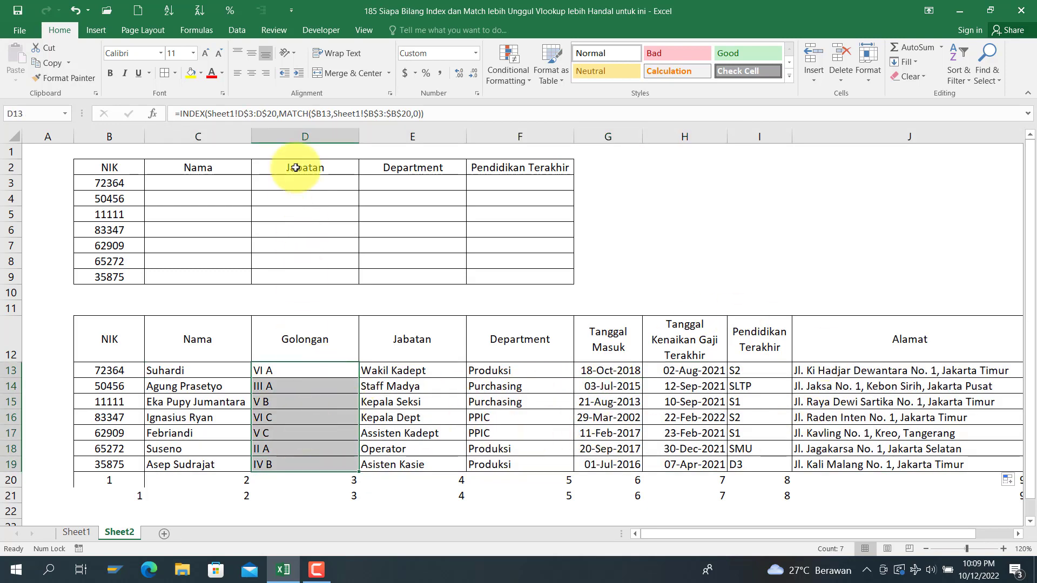
left_click(250, 72)
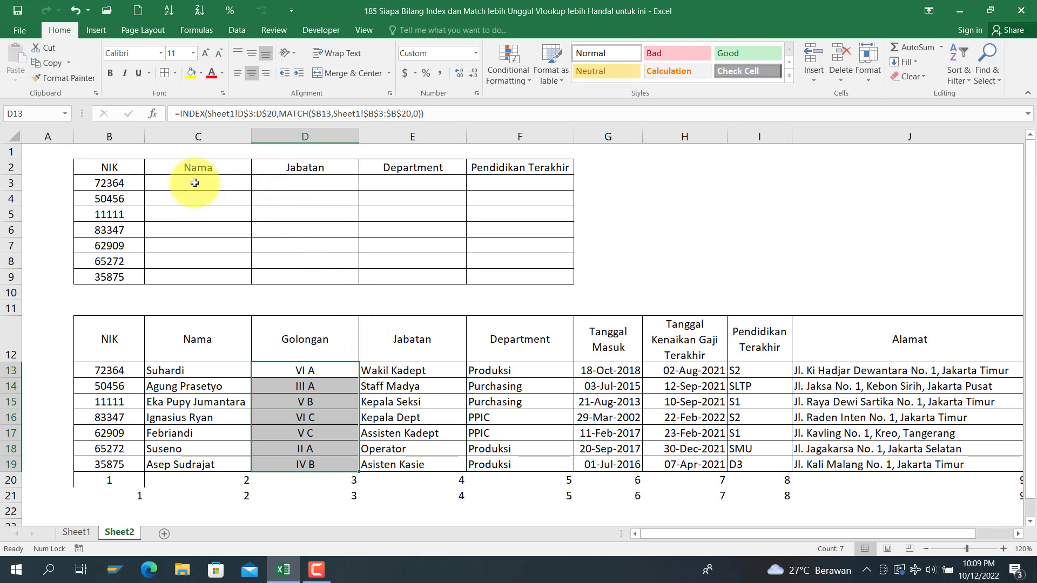
left_click_drag(194, 182, 173, 282)
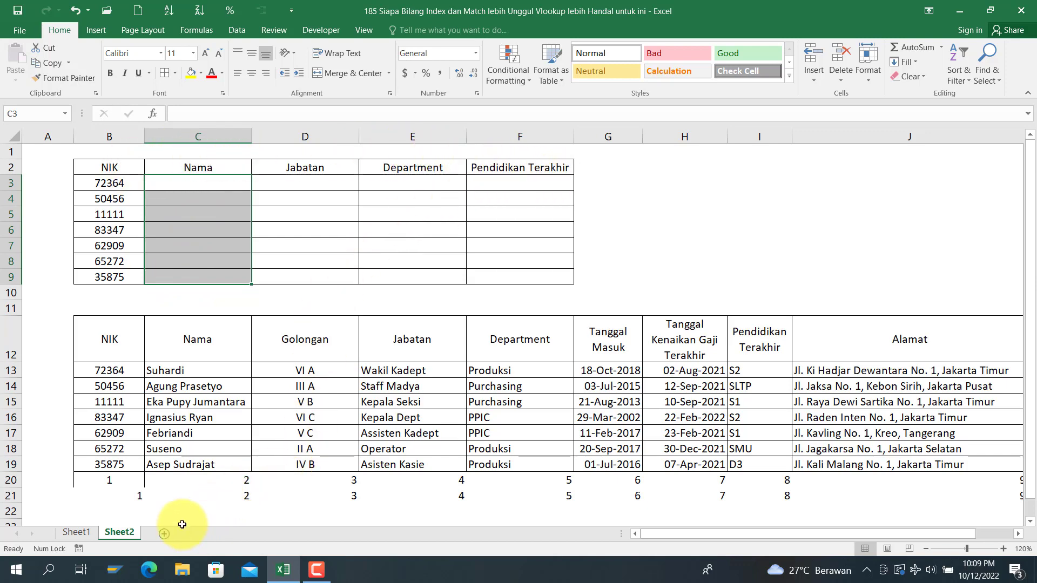
Compare Nama, Jabatan, Department and Pendidikan Terakhir headings between both sheets, ending on Sheet1
left_click(90, 534)
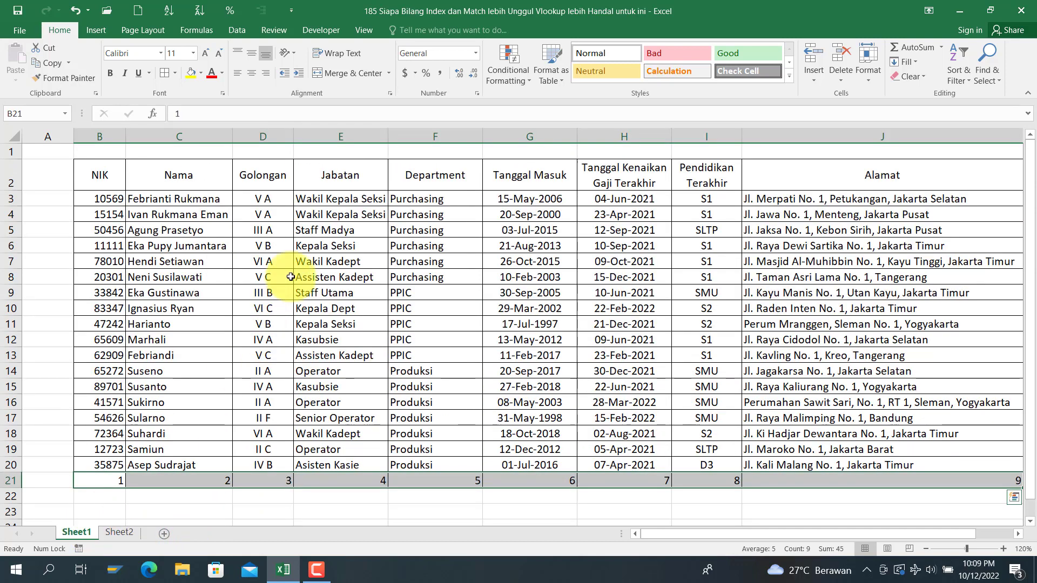
left_click(196, 180)
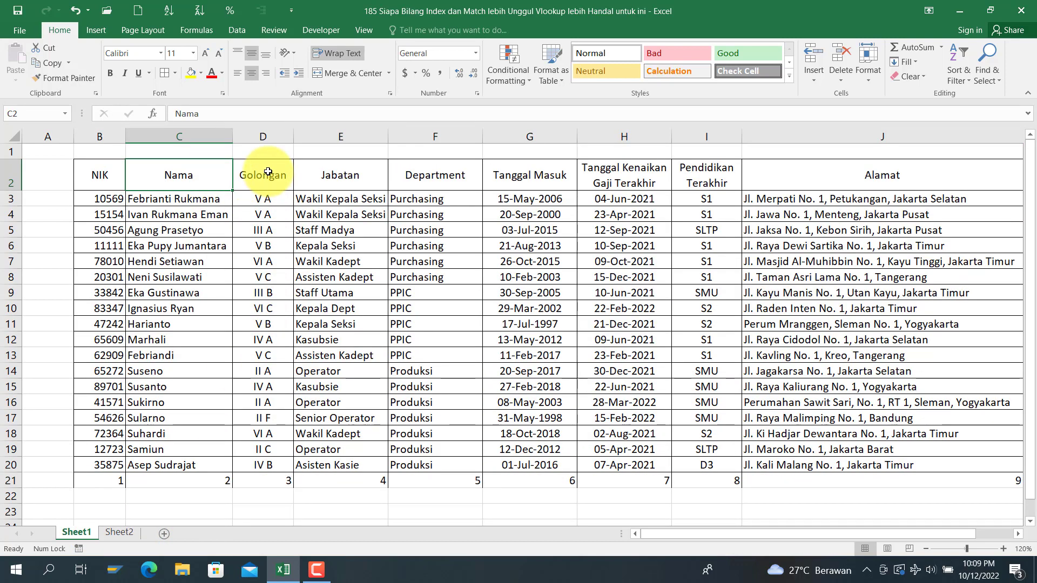
left_click(336, 175)
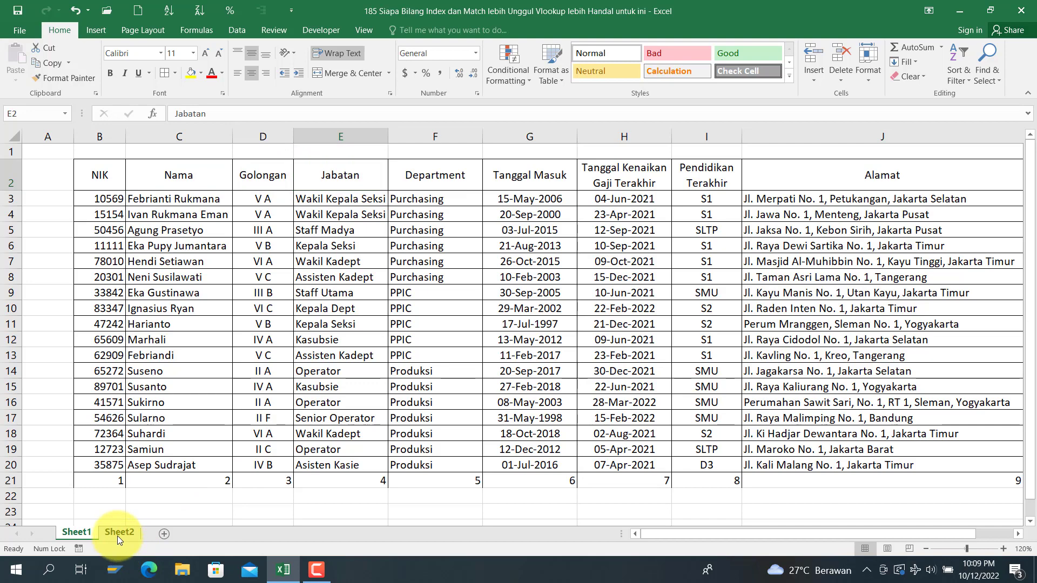
left_click(118, 536)
left_click(394, 169)
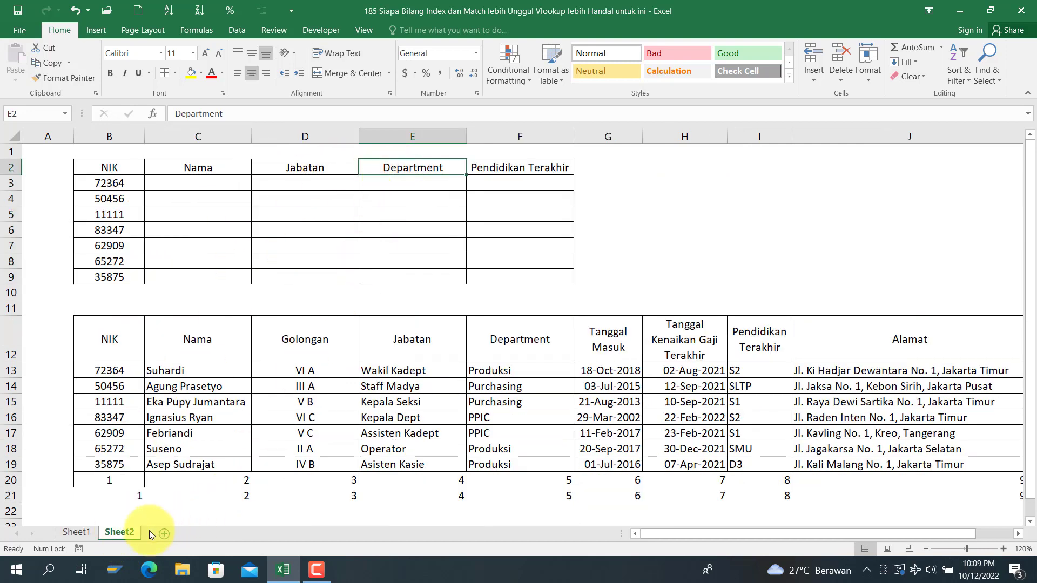
left_click(90, 533)
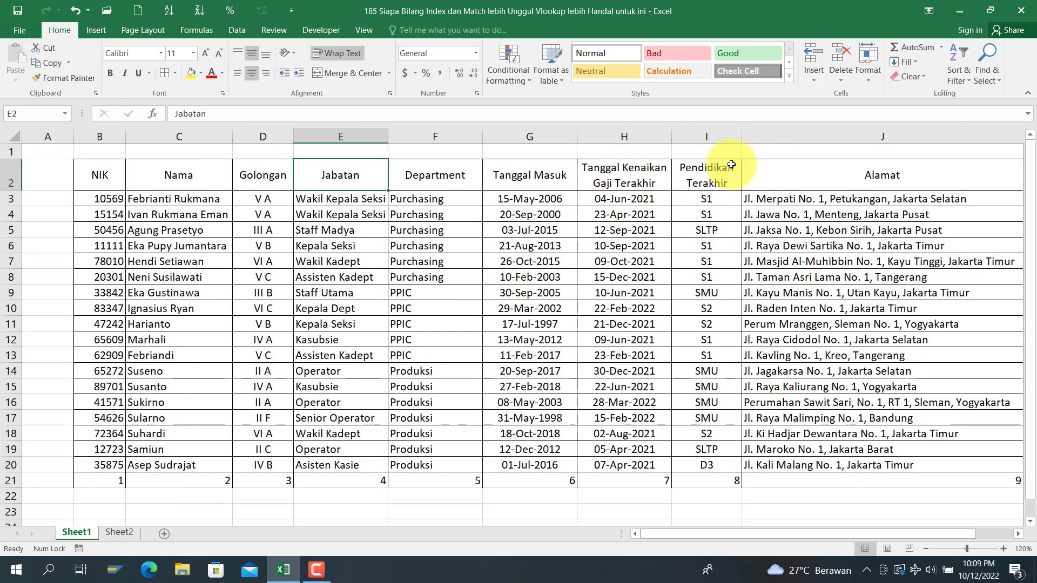
left_click(418, 173)
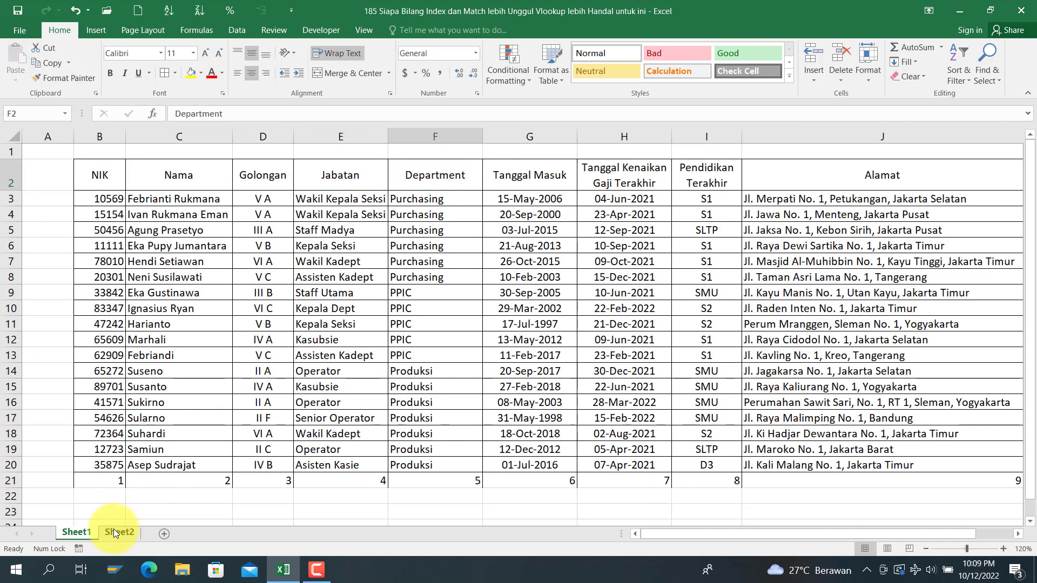
left_click(115, 534)
left_click(536, 167)
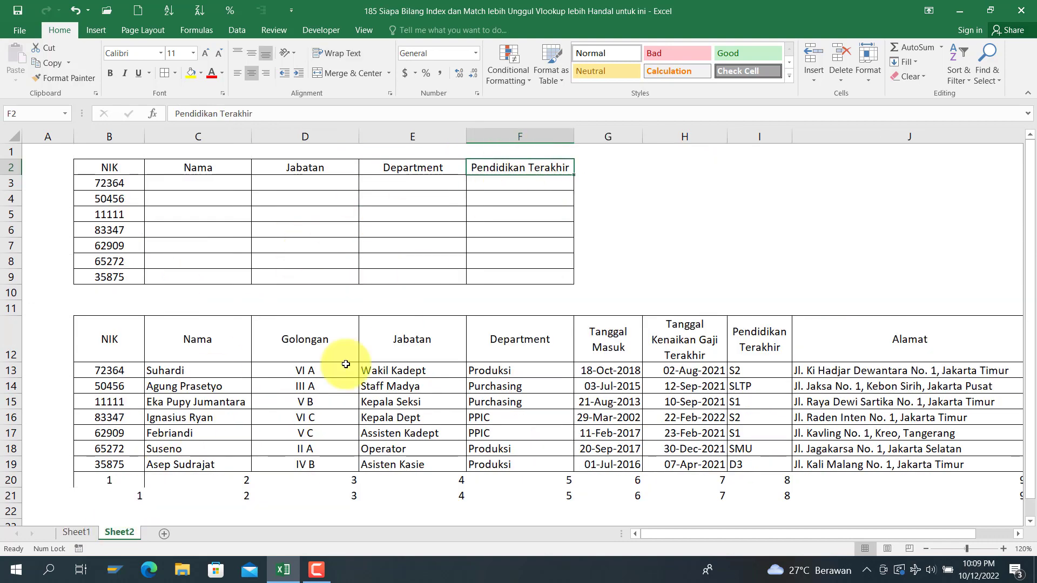
left_click(90, 533)
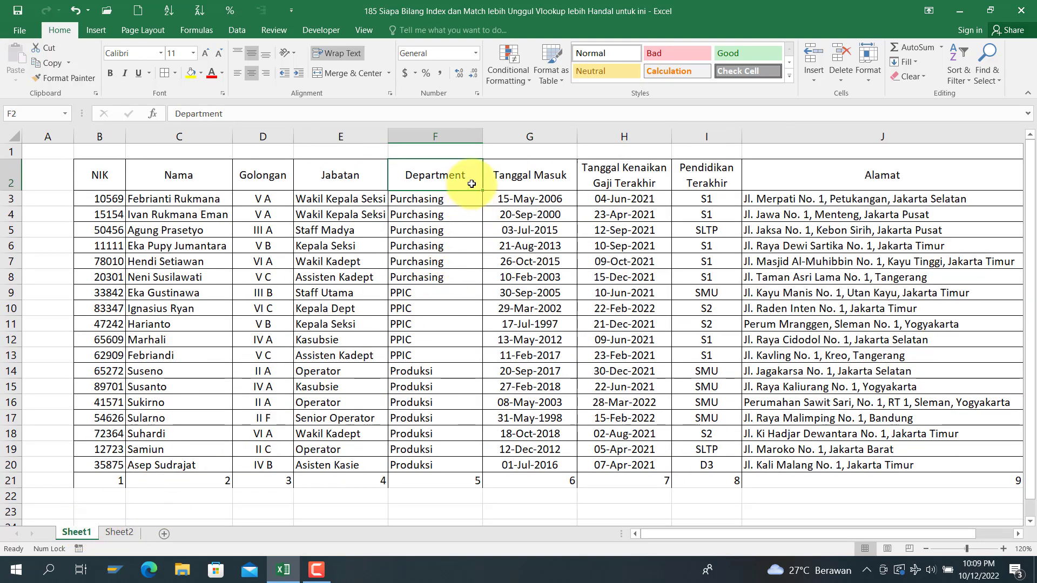
left_click(702, 167)
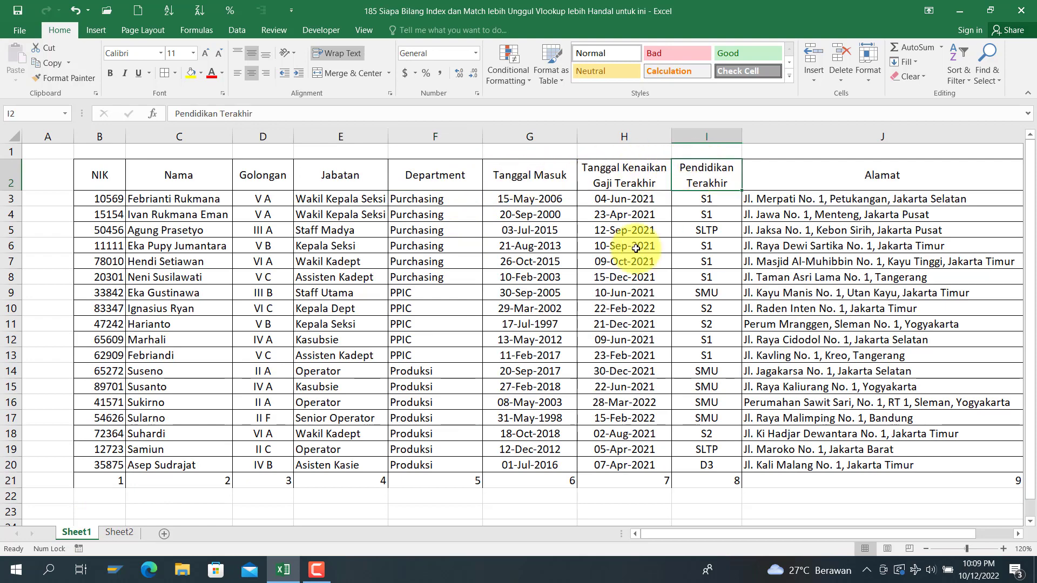
left_click(118, 533)
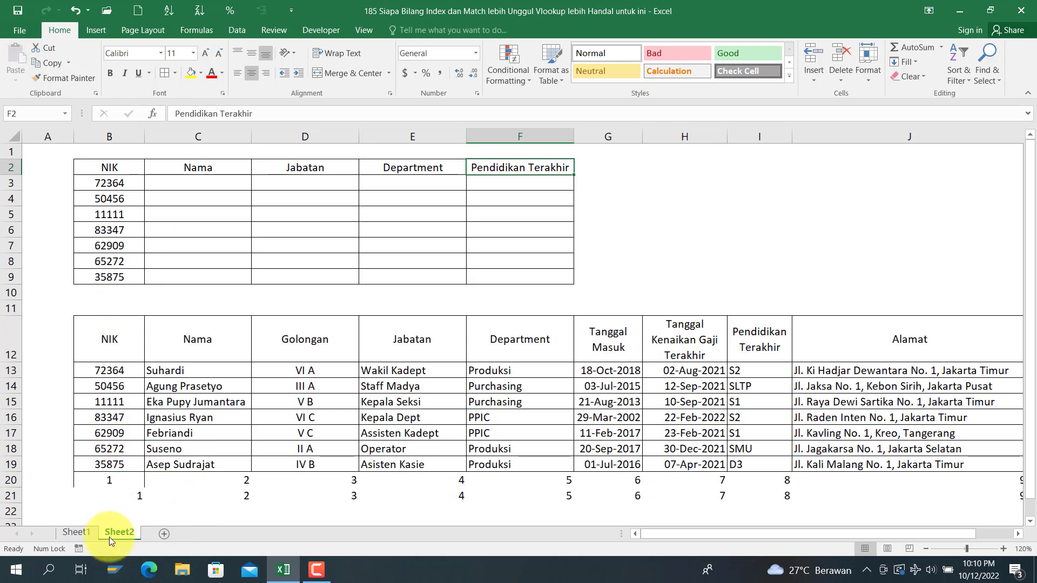
left_click(71, 536)
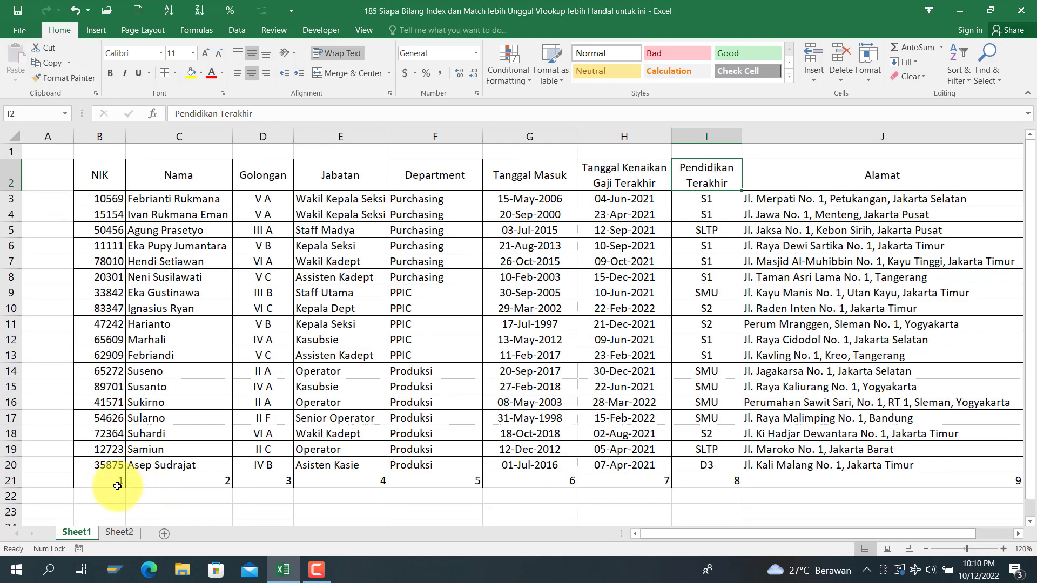
Insert a blank row 3 above the first employee on Sheet1
left_click(11, 198)
right_click(12, 198)
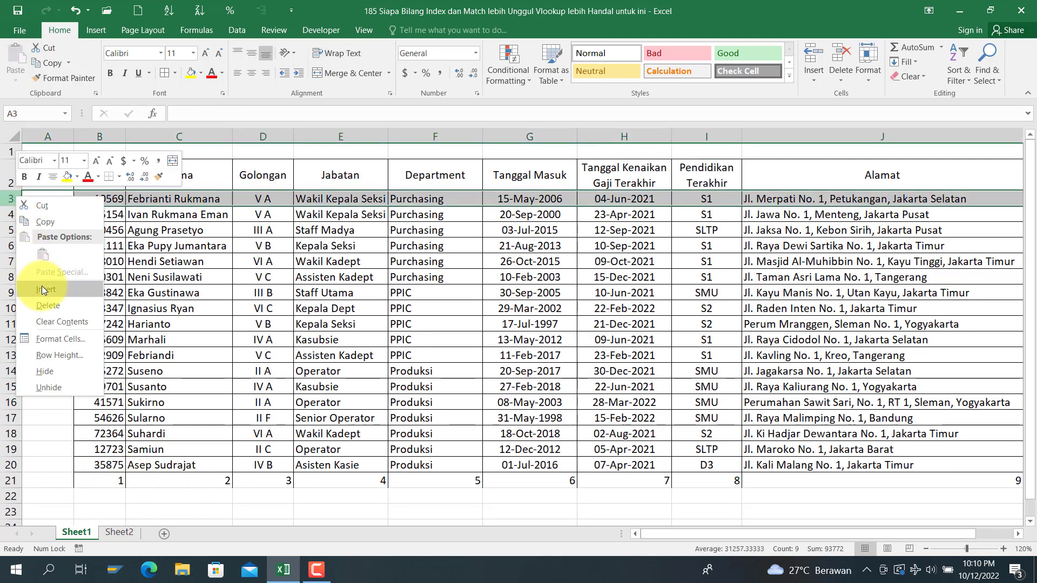
left_click(44, 291)
Number the new row B3:J3 from 1 to 9, then return to Sheet2
left_click(93, 197)
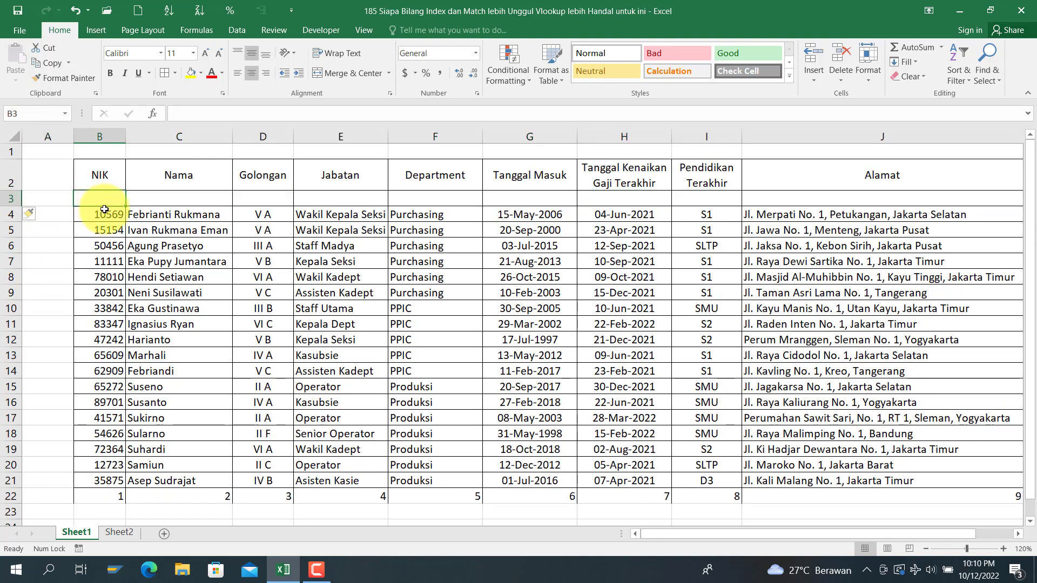
type("1")
key("Tab")
type("2")
key("Tab")
type("3")
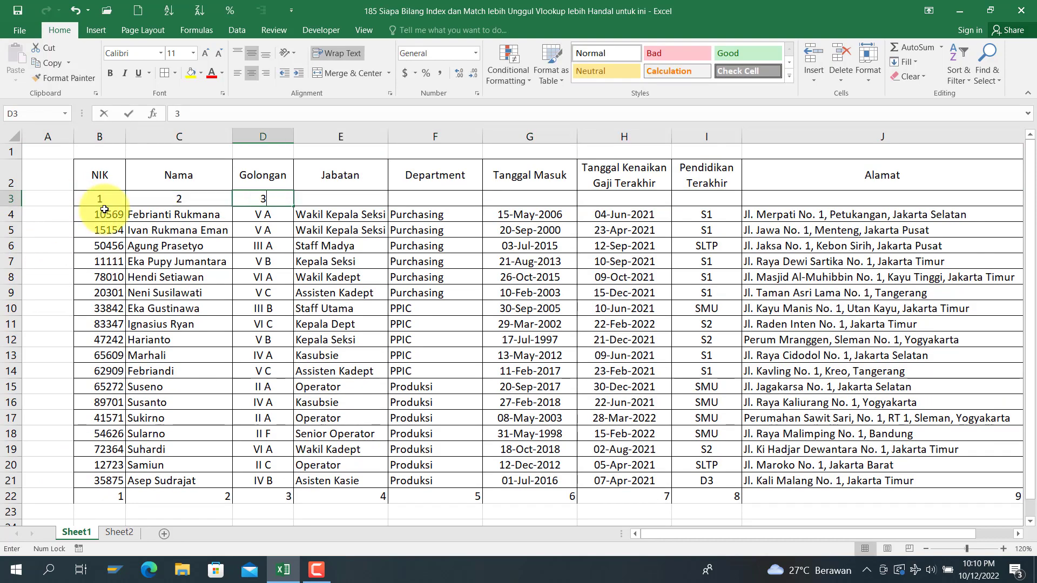
key("Tab")
type("4")
key("Tab")
type("5")
key("Tab")
type("6")
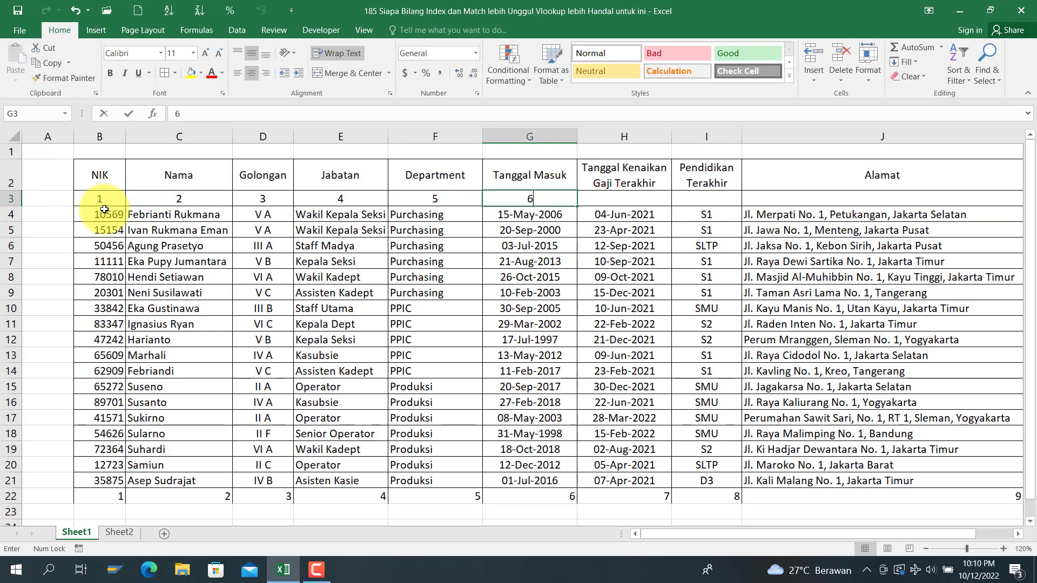
key("Tab")
type("7")
key("Tab")
type("8")
key("Tab")
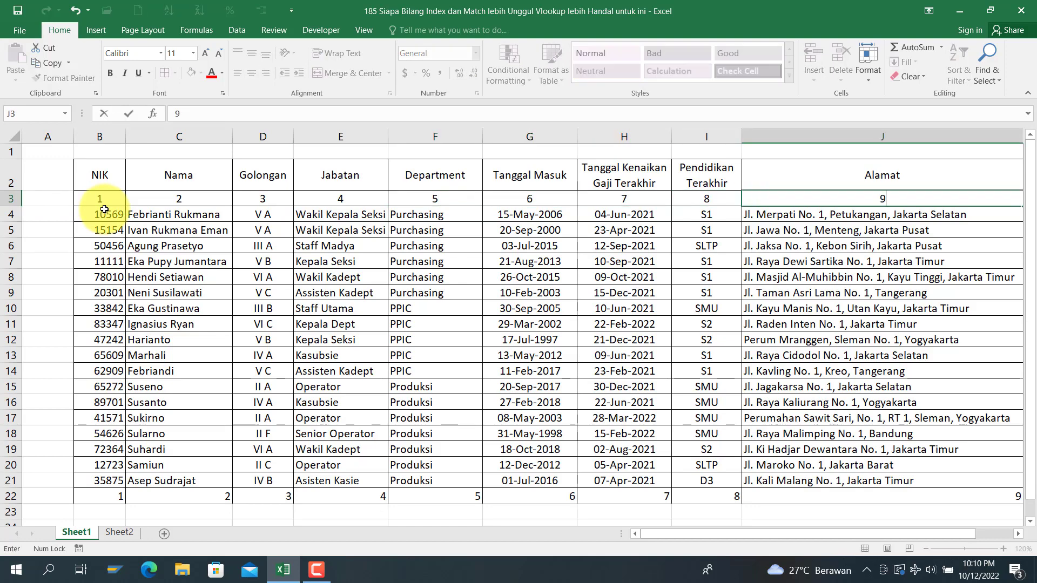
type("9")
key("Return")
key("Left")
key("Left")
key("Left")
key("Left")
key("Left")
key("Left")
key("Left")
key("Left")
key("Left")
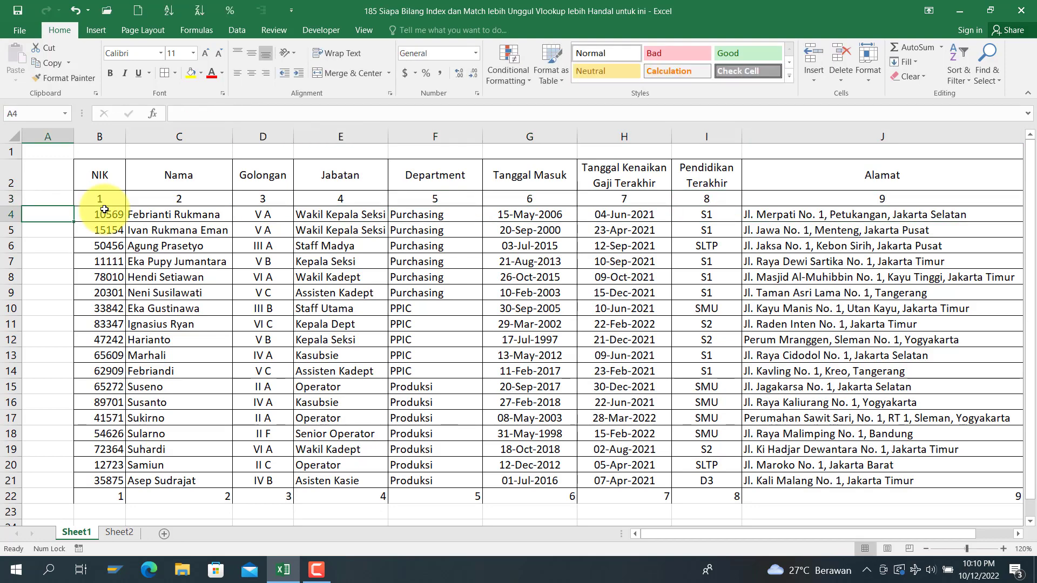
left_click(125, 533)
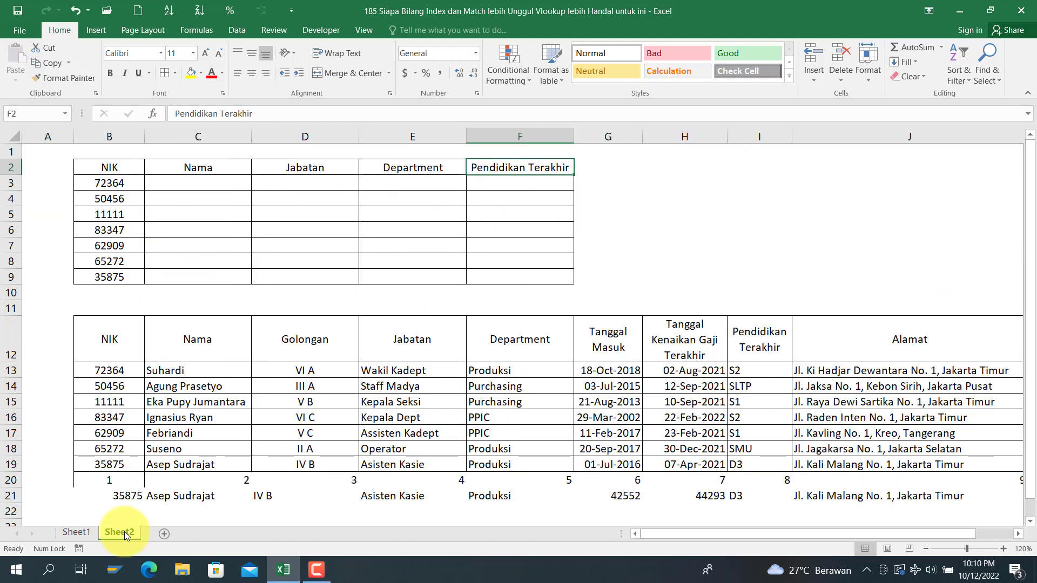
Type =vlooKUP(B3,Sheet1!$B$4:$J$21, in C3 and begin a nested hlookuP( for the column number
left_click(168, 168)
left_click(169, 179)
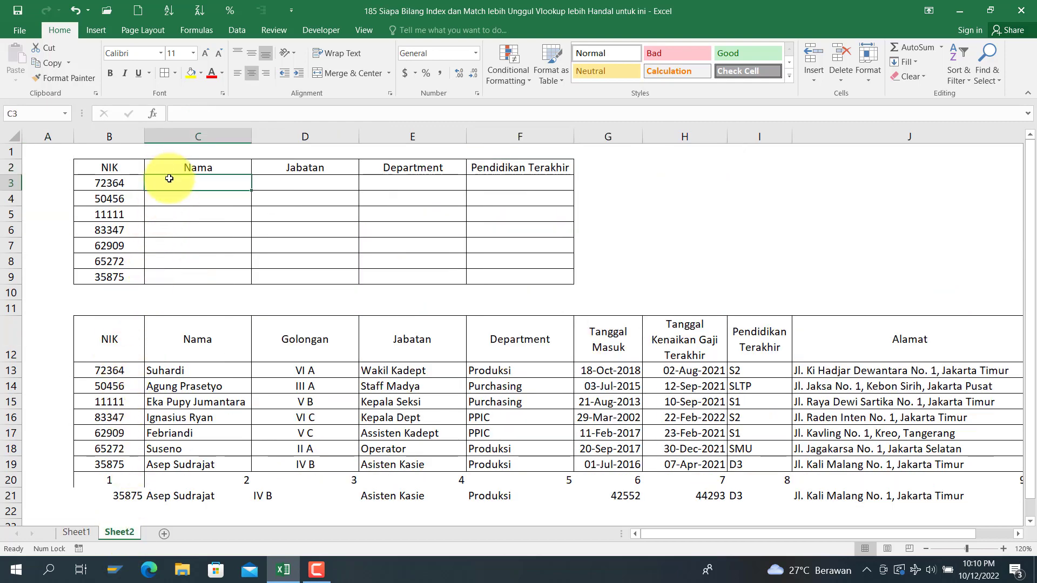
type("=vloo")
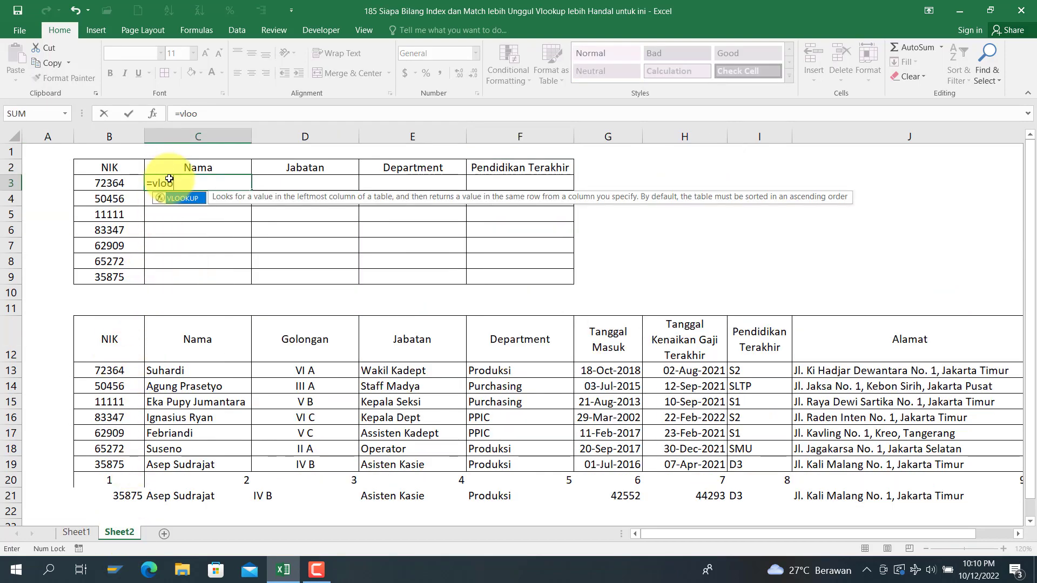
type("KUP(B3")
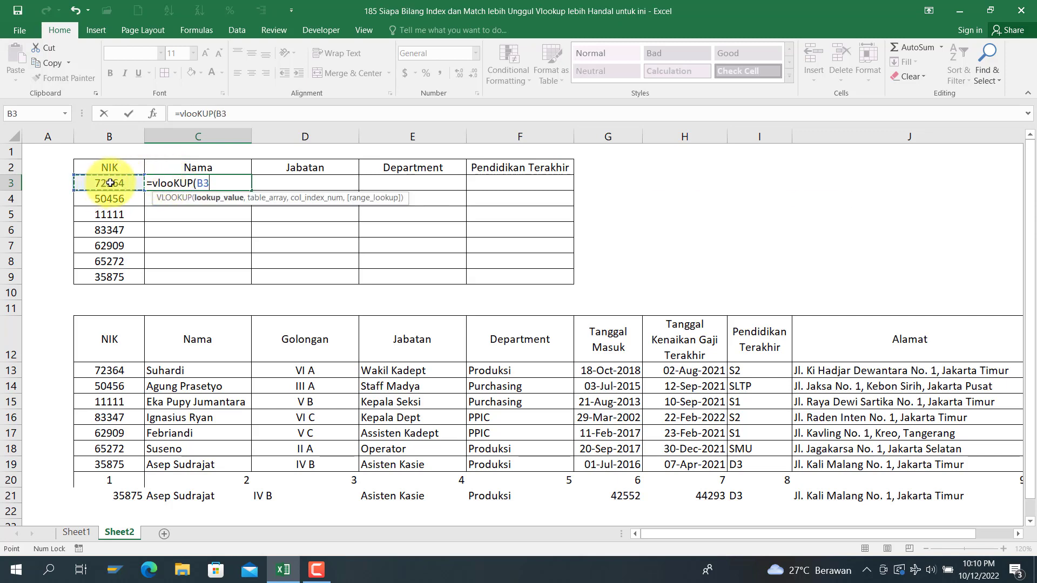
type(",")
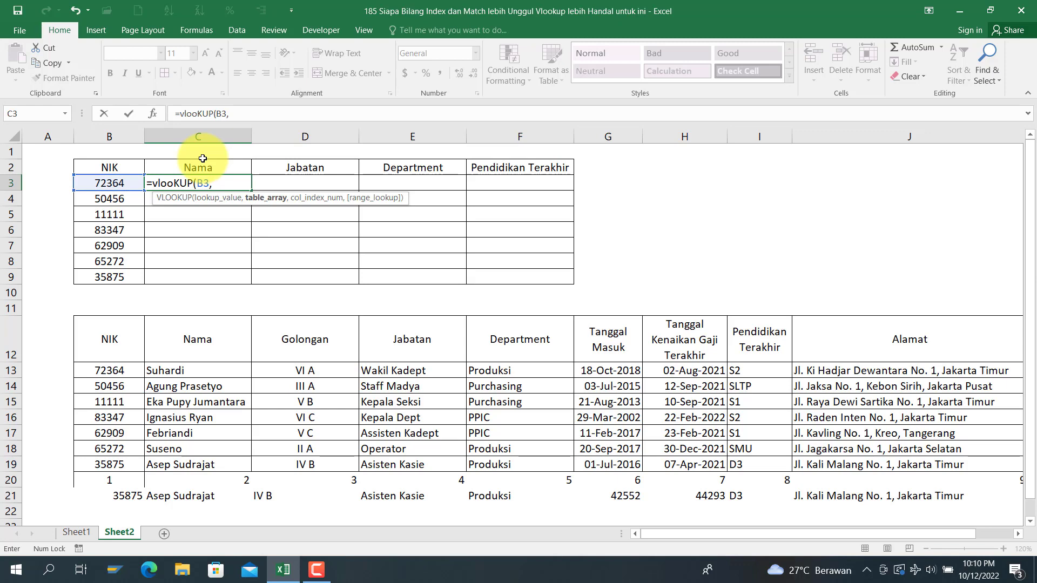
left_click(79, 532)
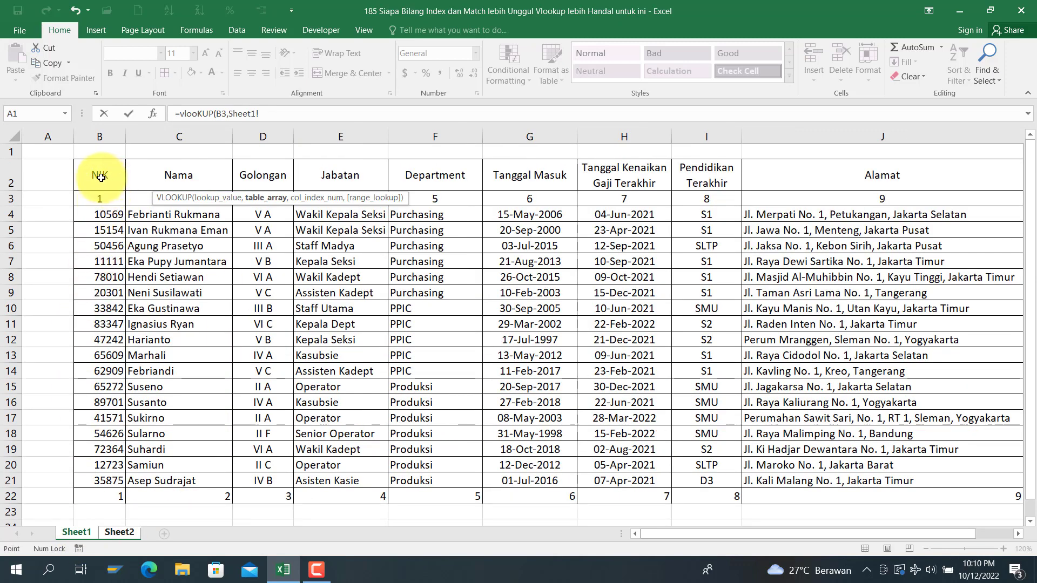
left_click_drag(98, 212, 818, 481)
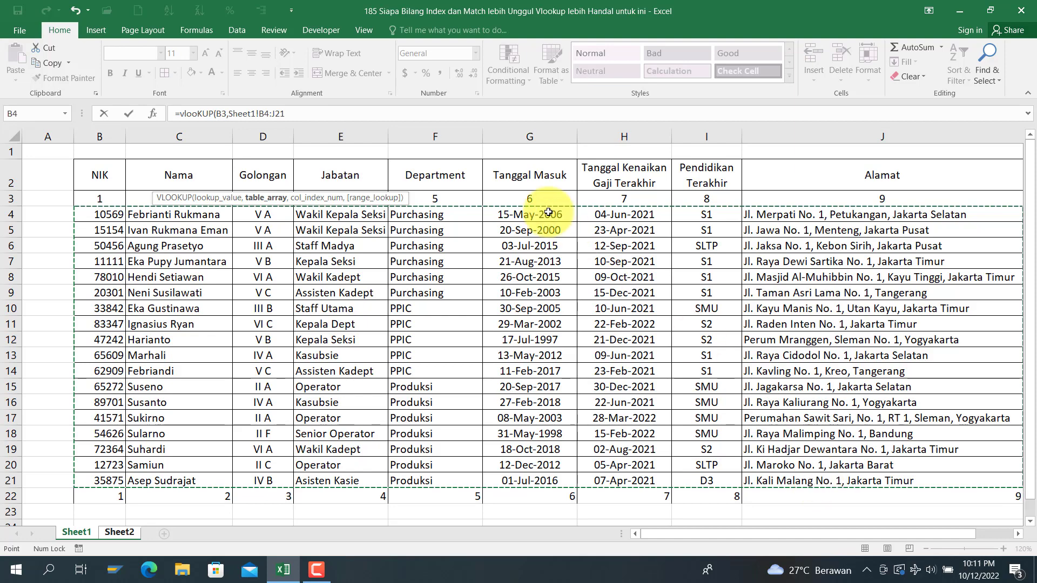
type(",")
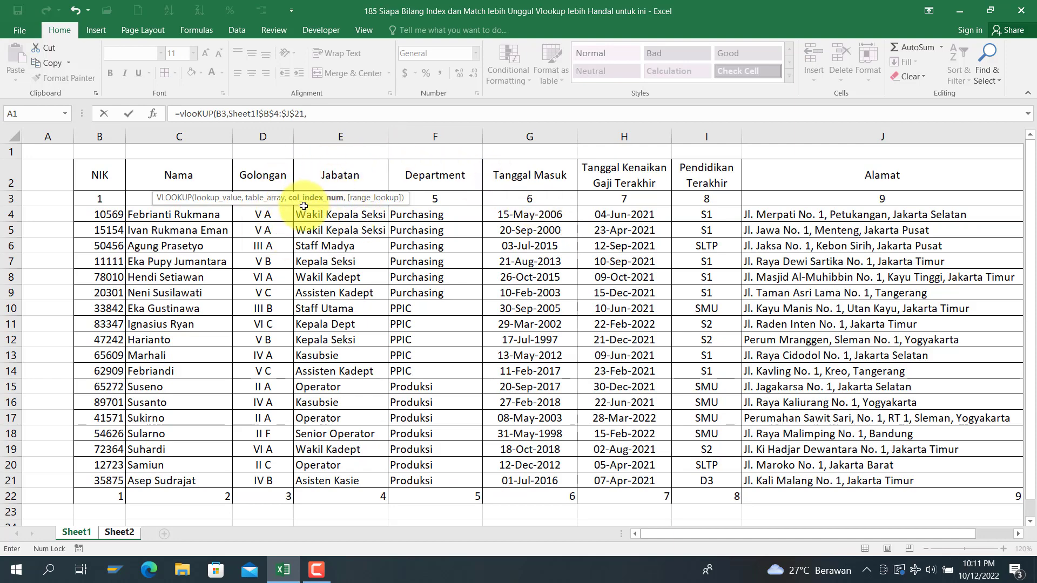
left_click(320, 117)
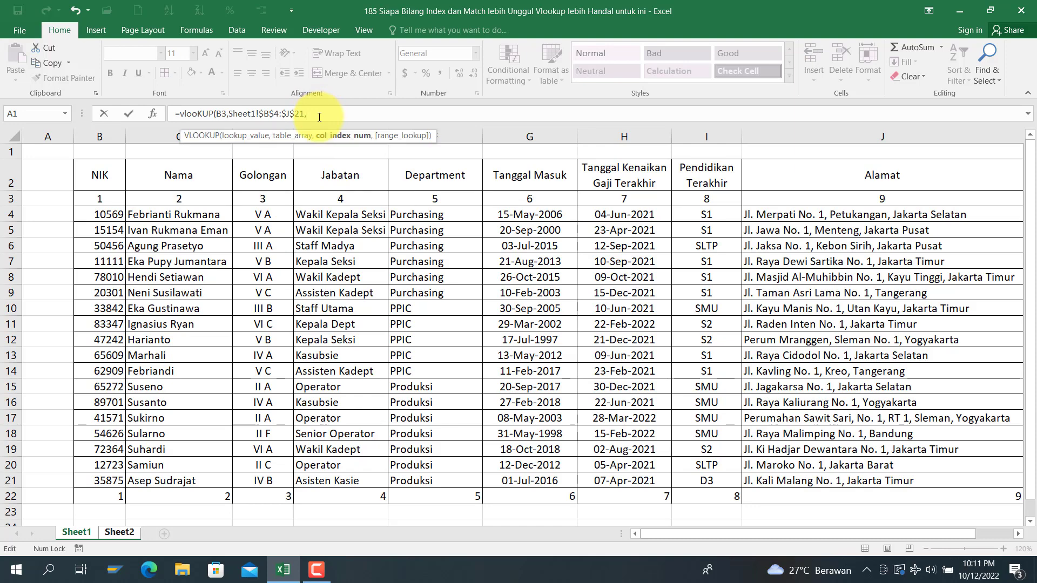
type("hlookuP(Sheet1!")
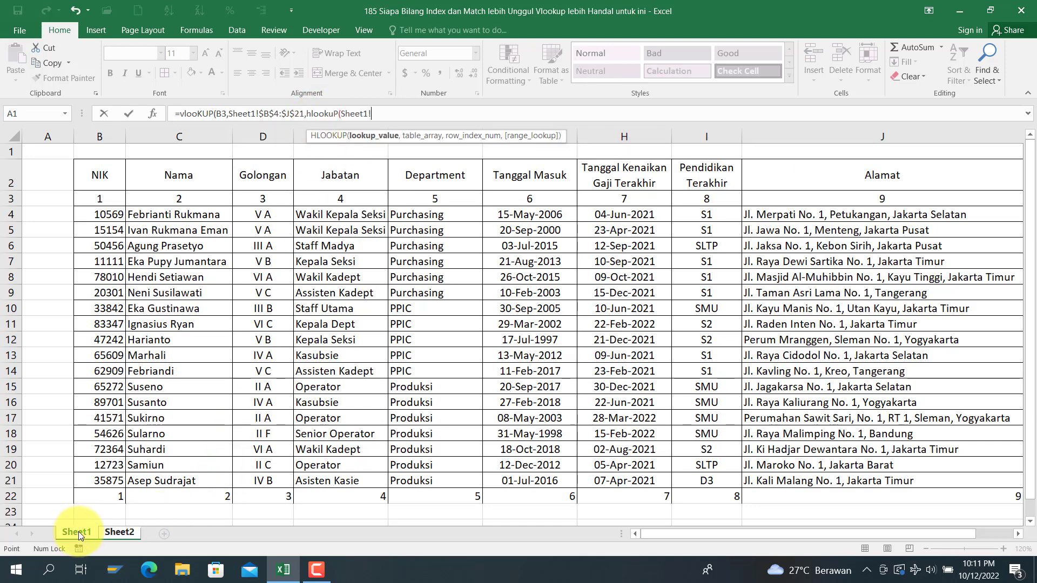
Finish C3's formula with HLOOKUP(Sheet2!C2,Sheet1!$B$2:$J$3,2,0) as the column number, returning Suhardi
left_click(119, 532)
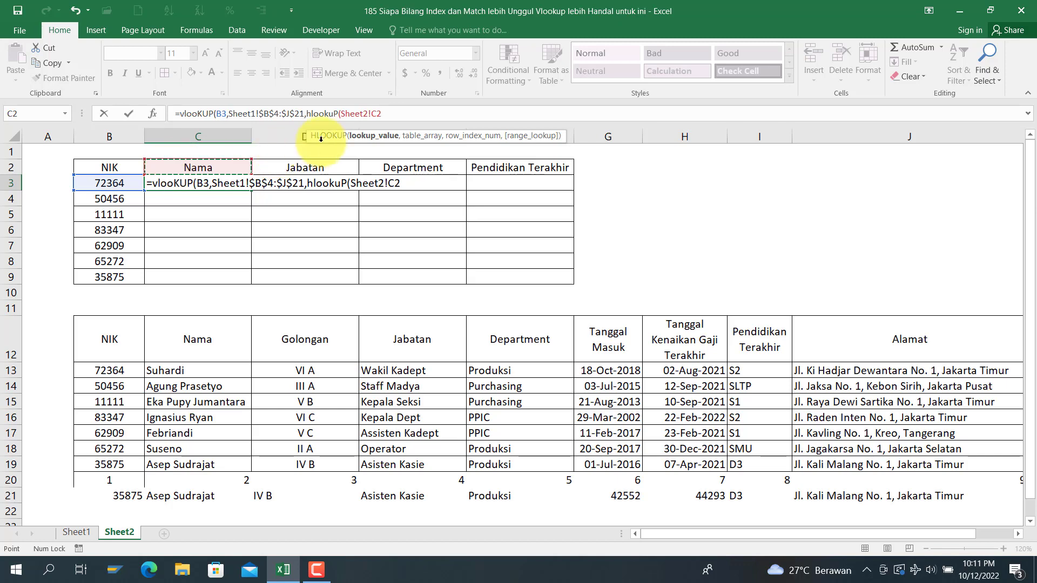
type(",")
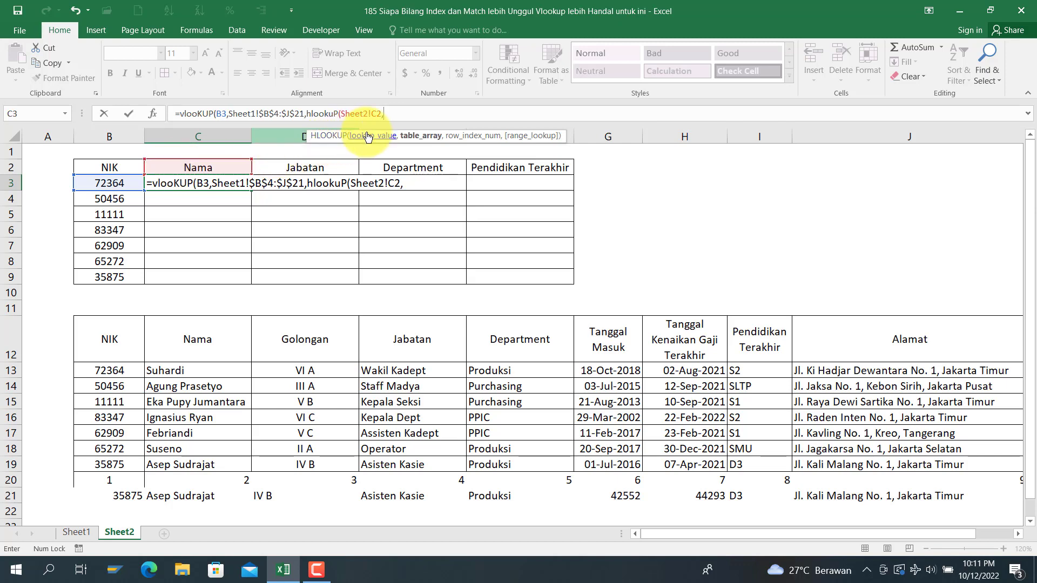
left_click(73, 531)
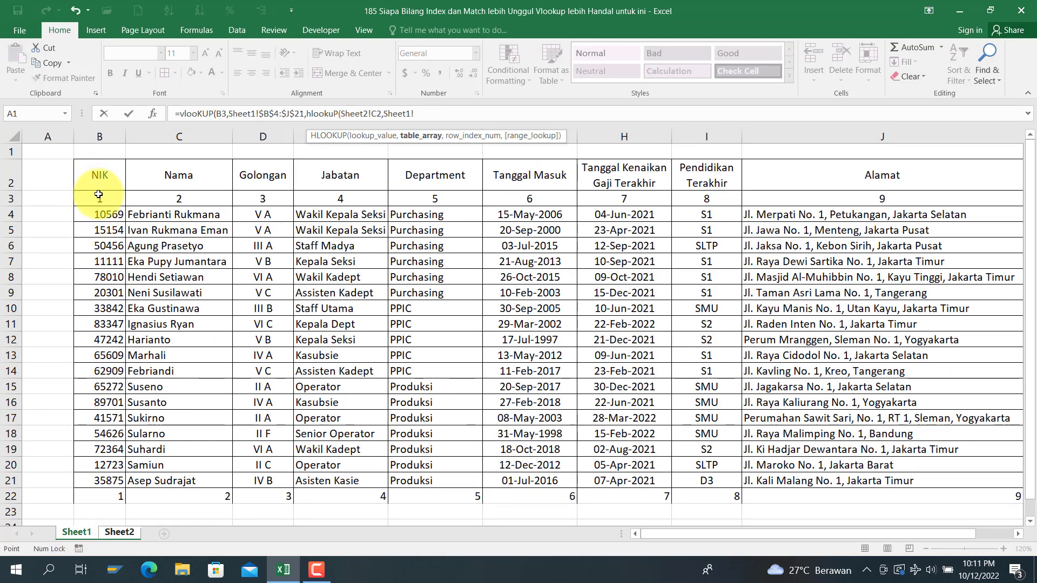
left_click_drag(98, 176, 808, 194)
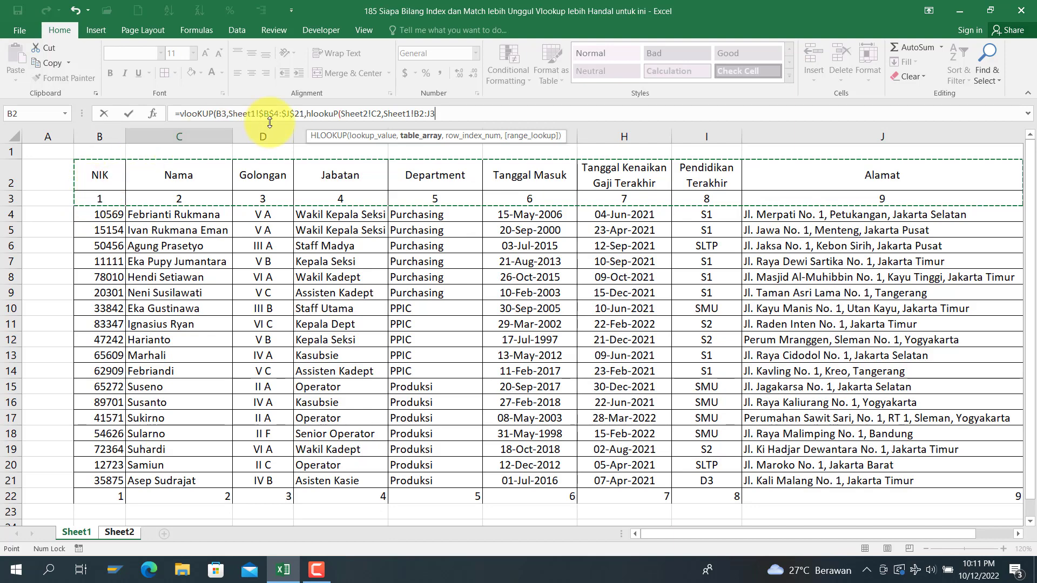
type(",")
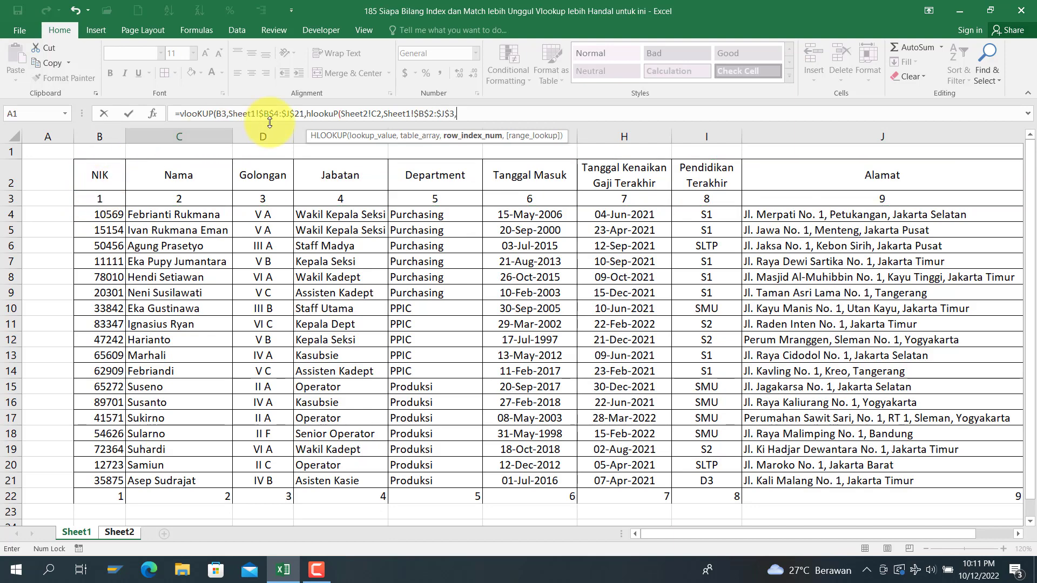
type("2,")
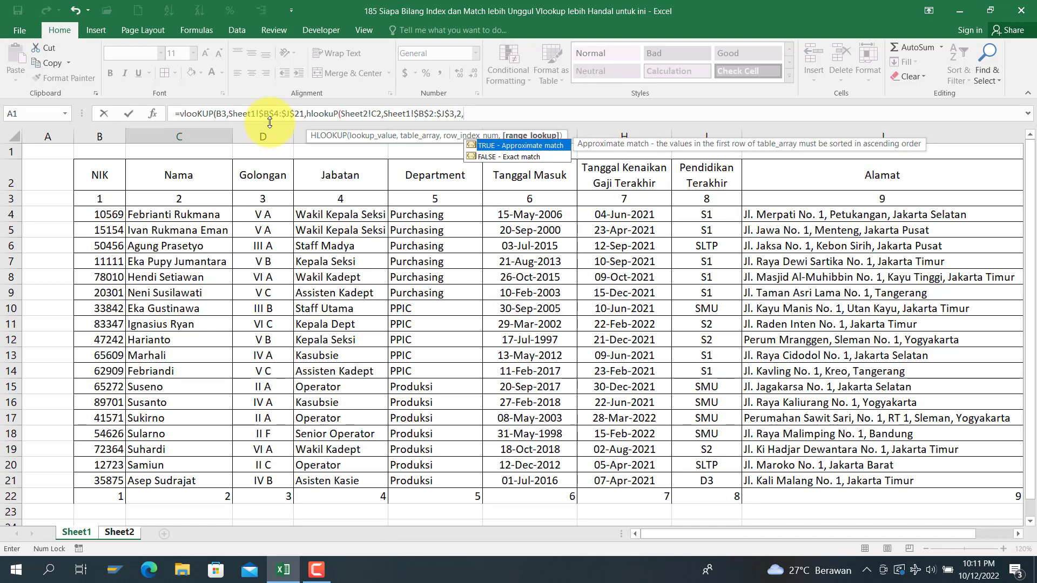
type("0),")
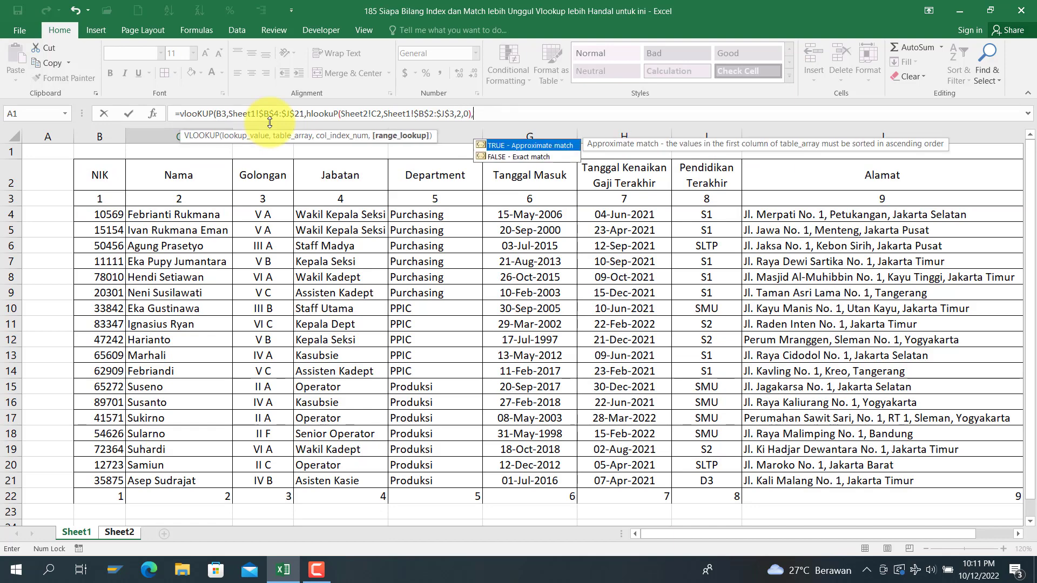
type("0)")
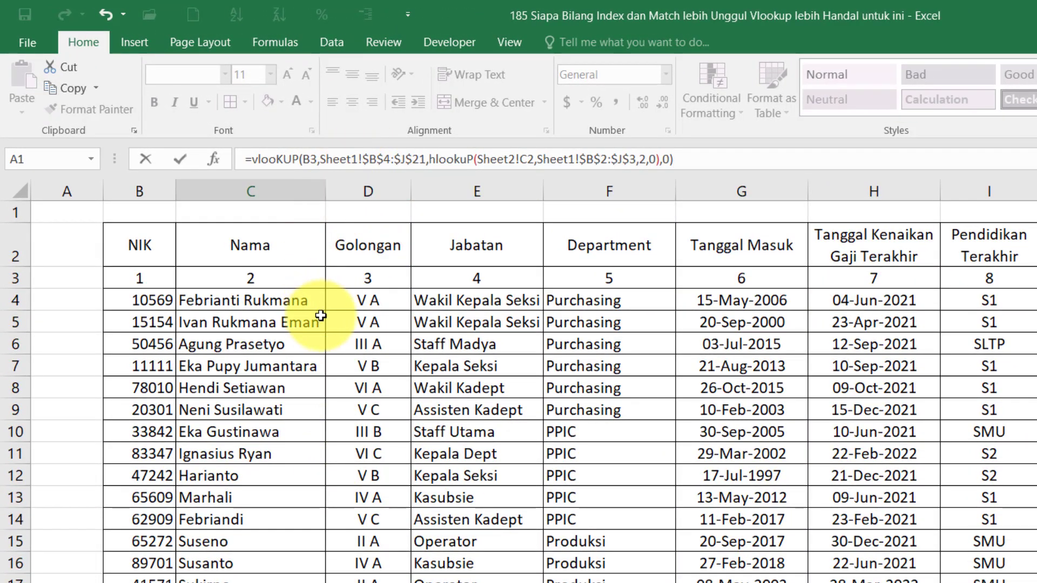
key("Return")
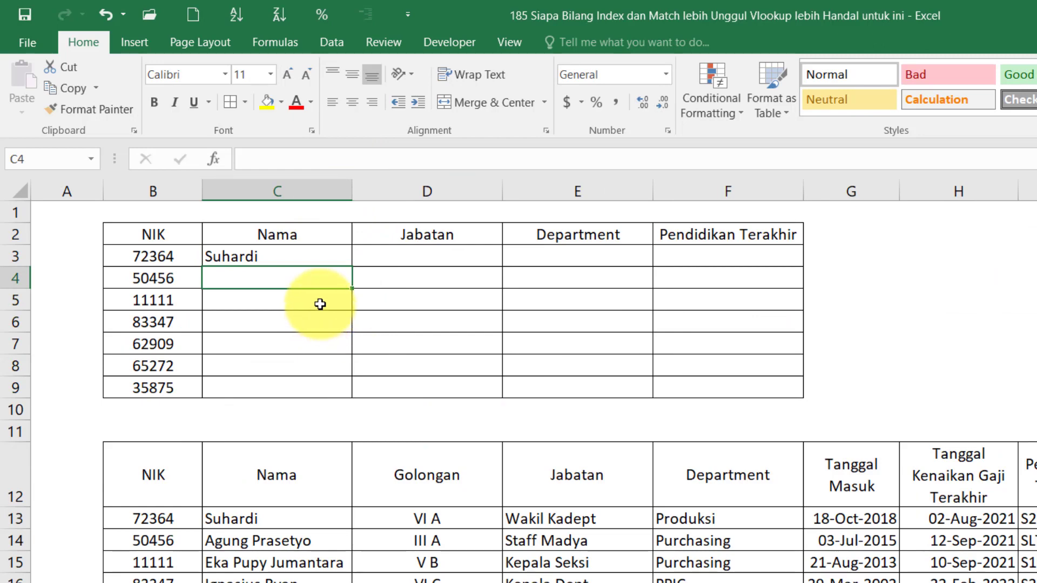
Change C3's formula references to mixed $B3 and Sheet2!C$2
left_click(307, 256)
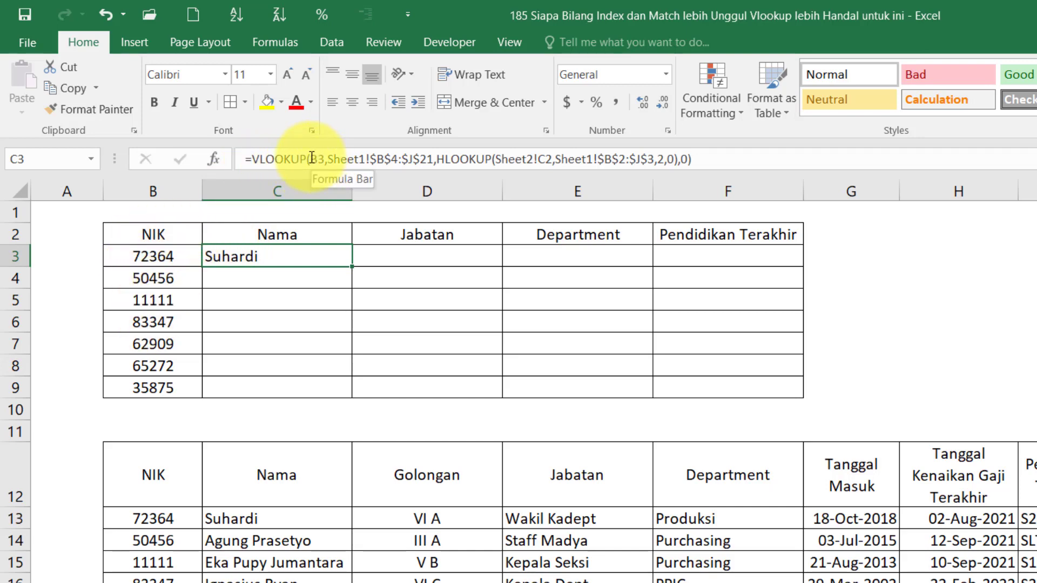
left_click(311, 159)
type("$")
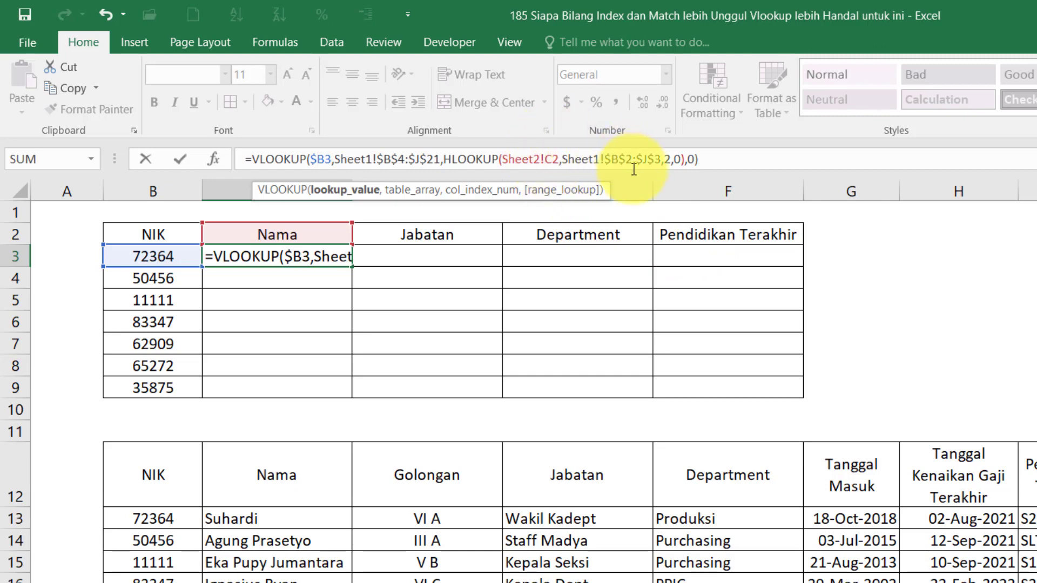
left_click(556, 160)
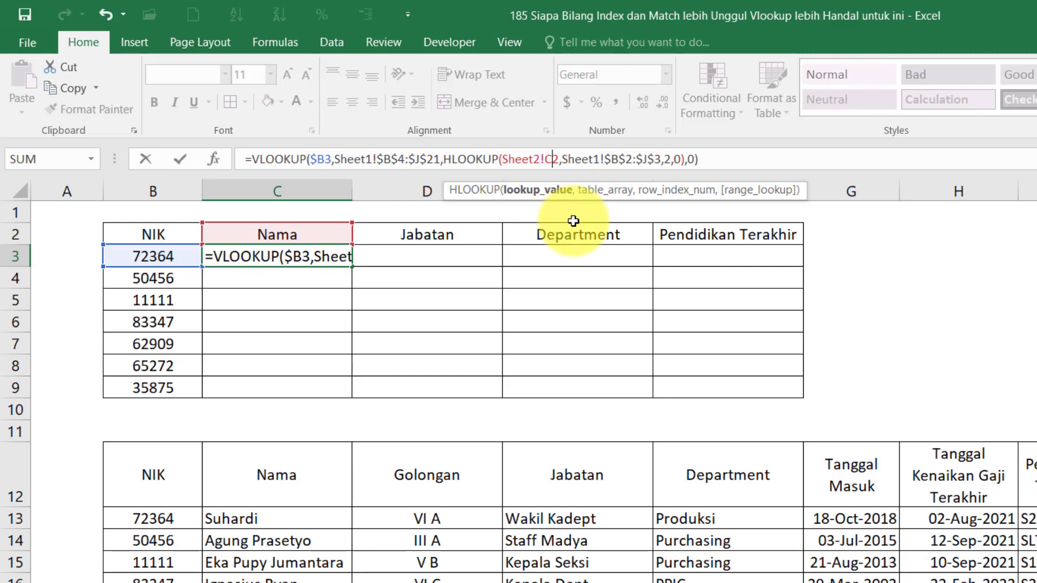
key("Right")
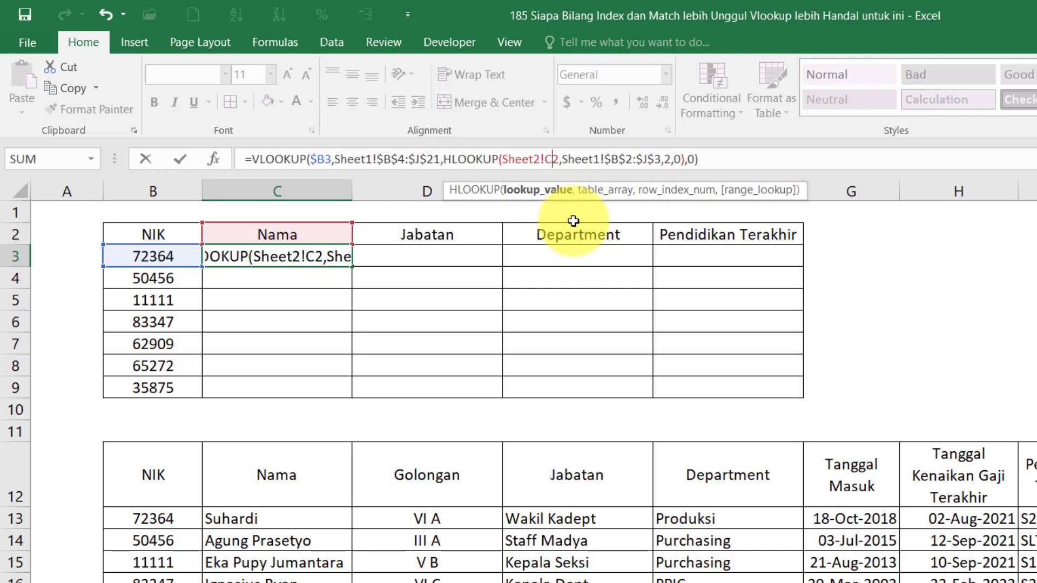
type("$")
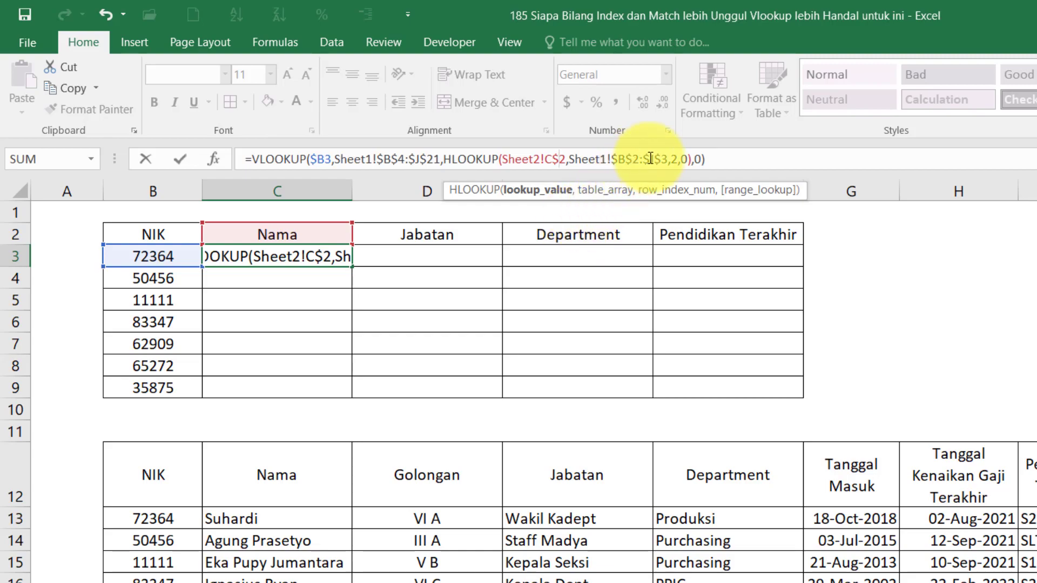
key("Return")
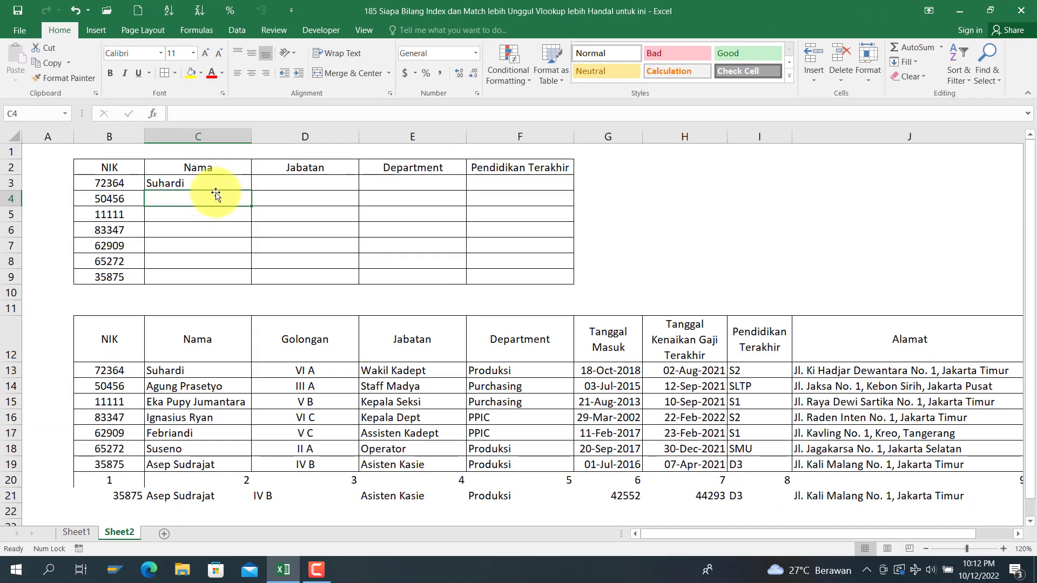
Copy C3's formula down to row 9 and across to column F, filling C3:F9
left_click(224, 182)
double_click(252, 191)
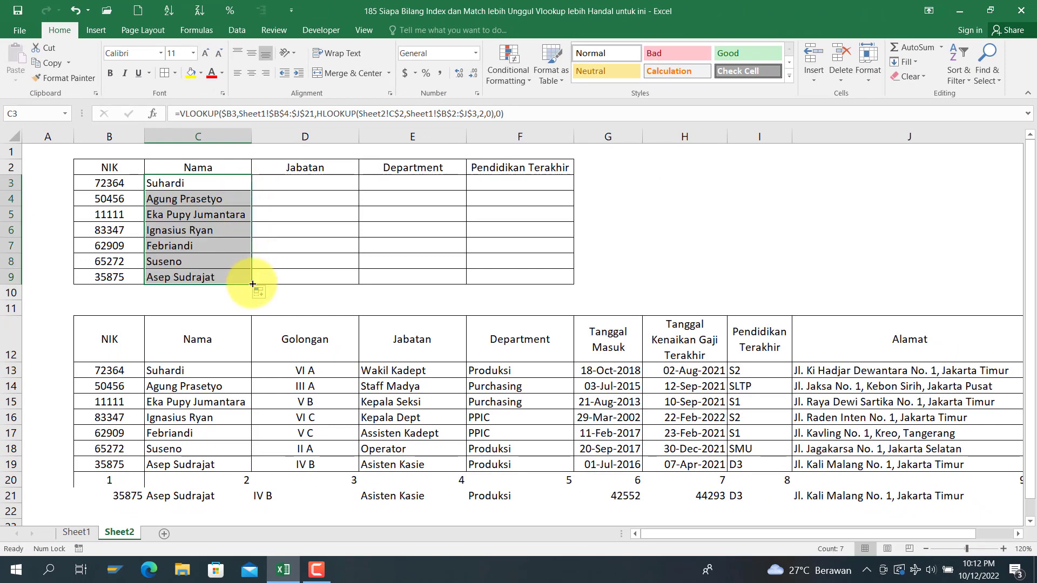
left_click_drag(252, 284, 568, 281)
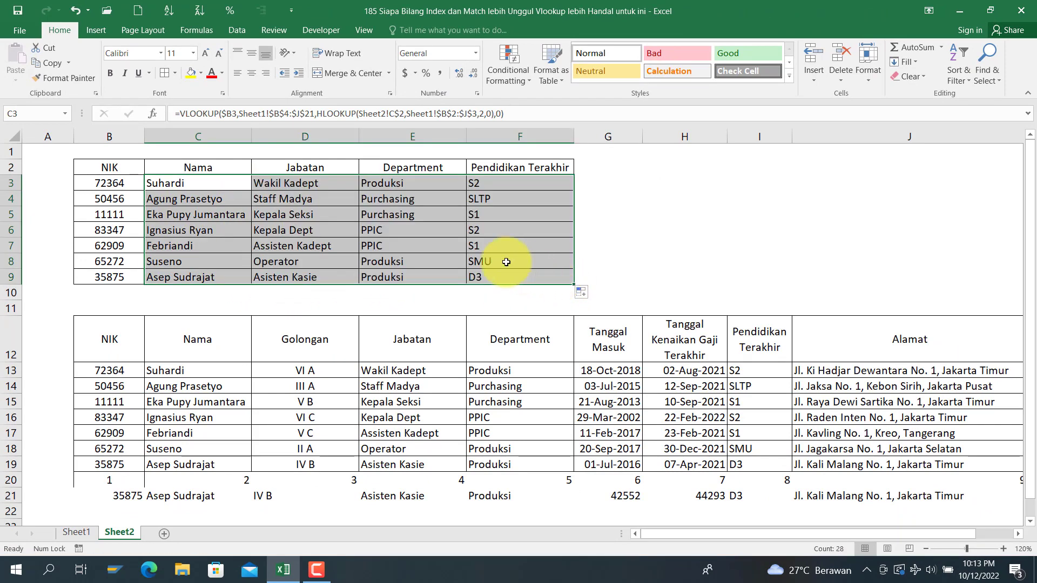
left_click(273, 182)
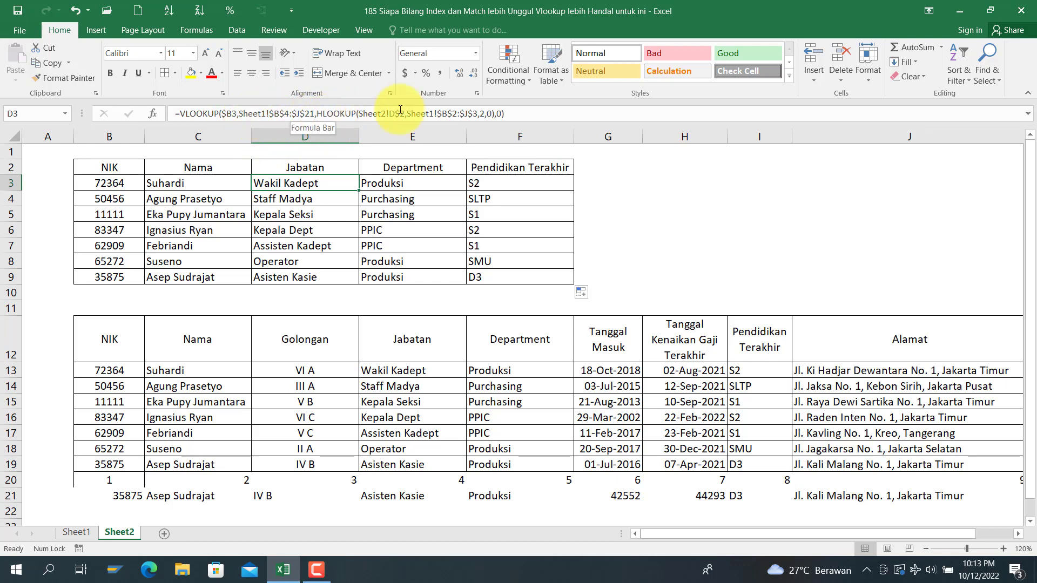
left_click(77, 532)
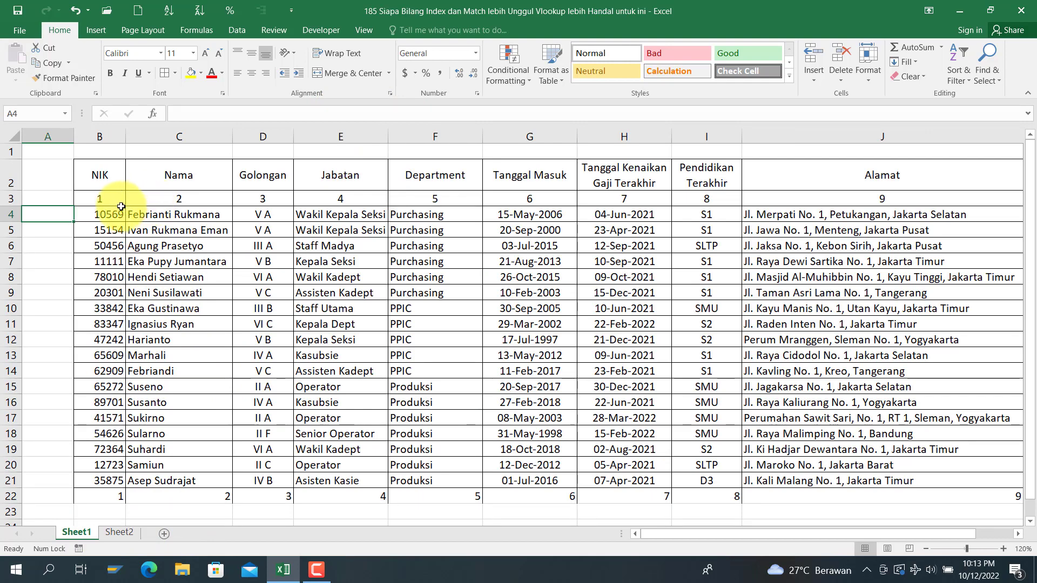
left_click(103, 199)
left_click(173, 198)
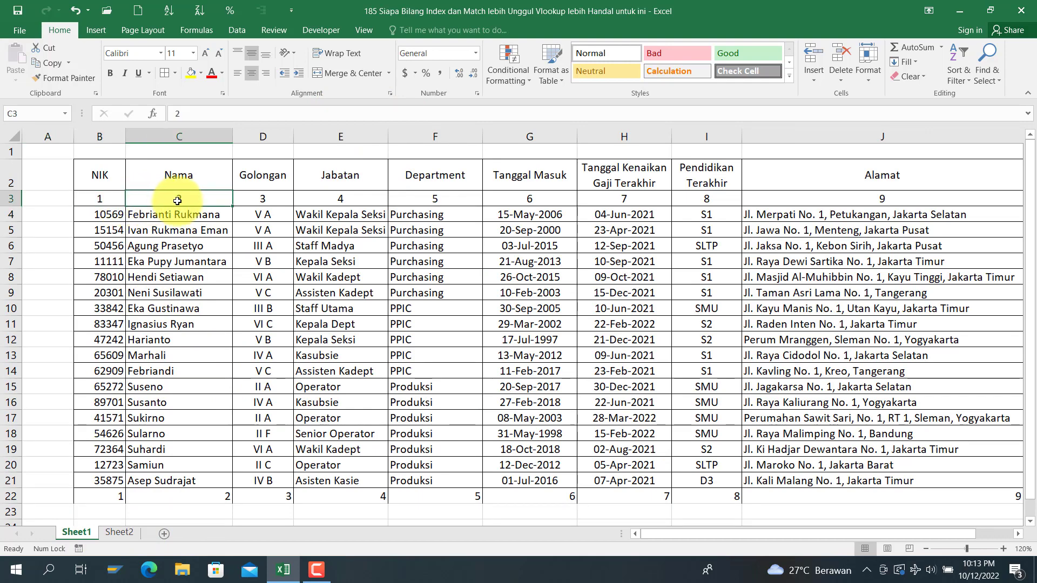
left_click(270, 198)
left_click(127, 532)
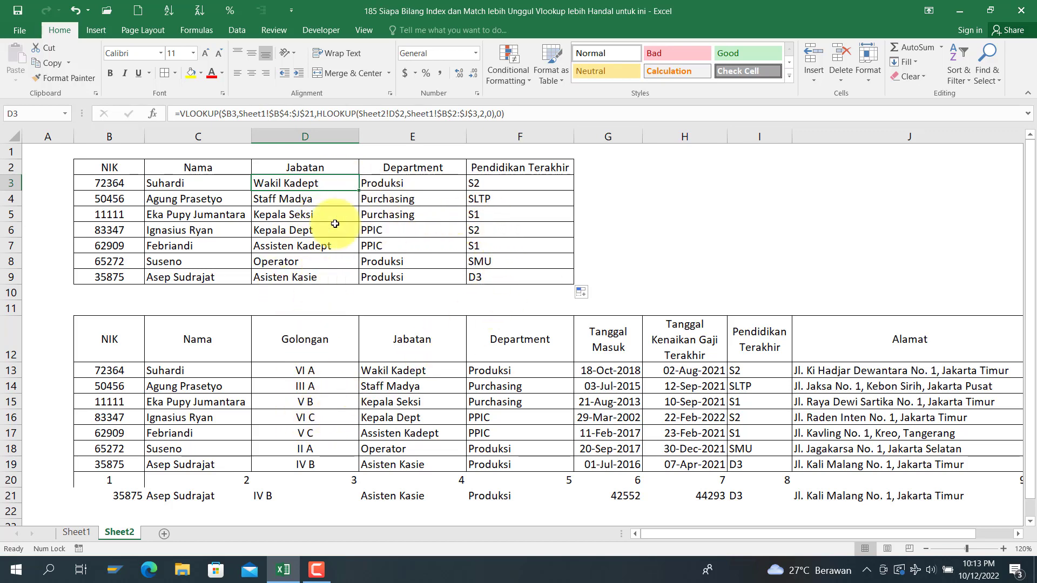
left_click(193, 182)
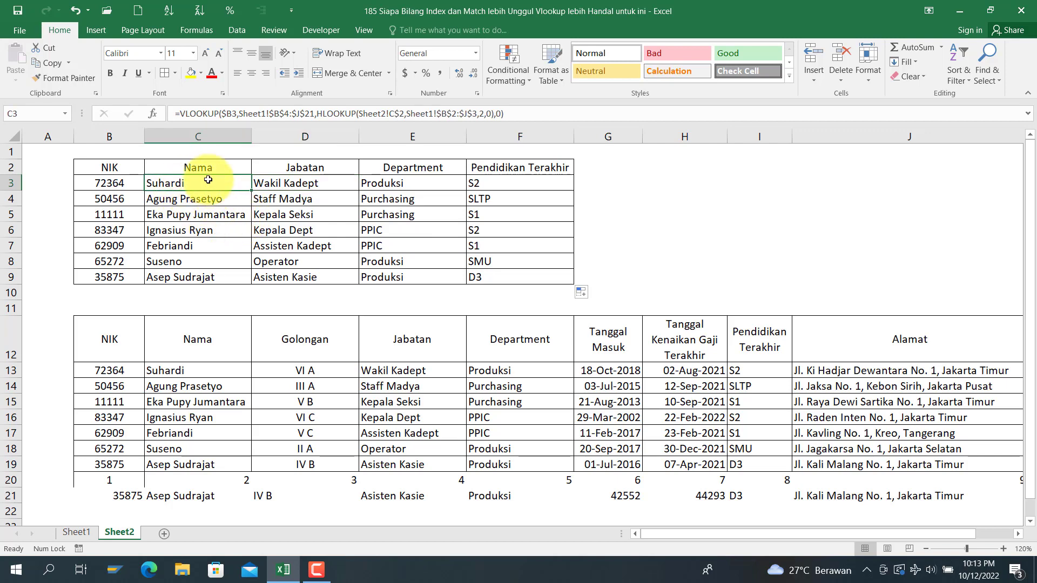
left_click(281, 180)
left_click(201, 182)
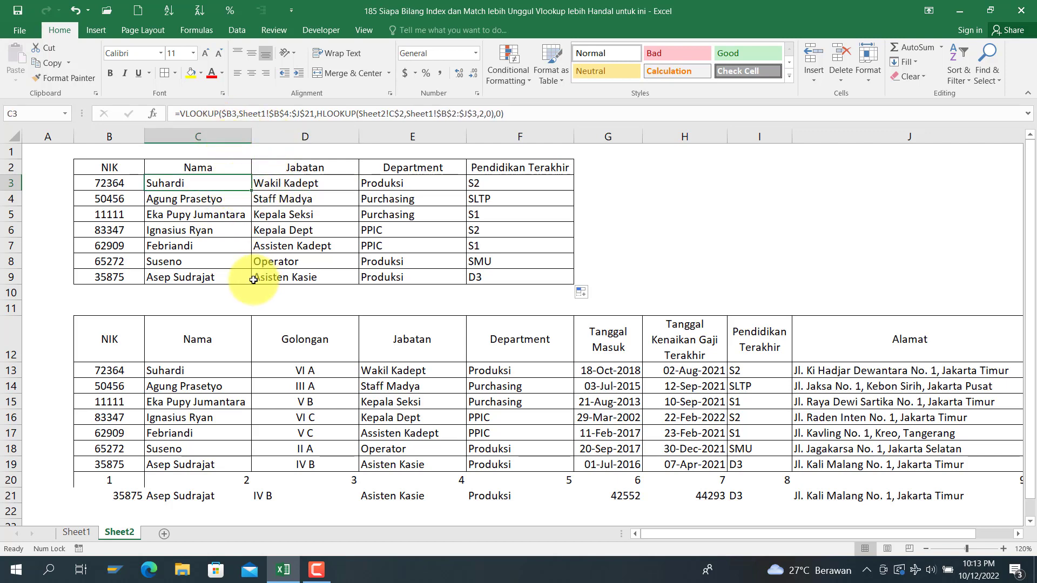
left_click(566, 182)
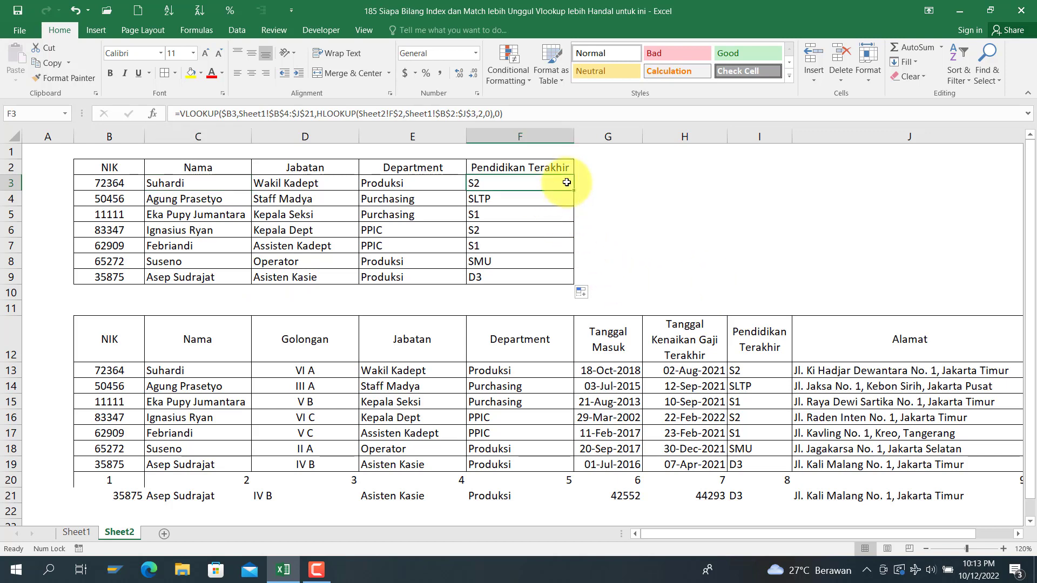
left_click(213, 177)
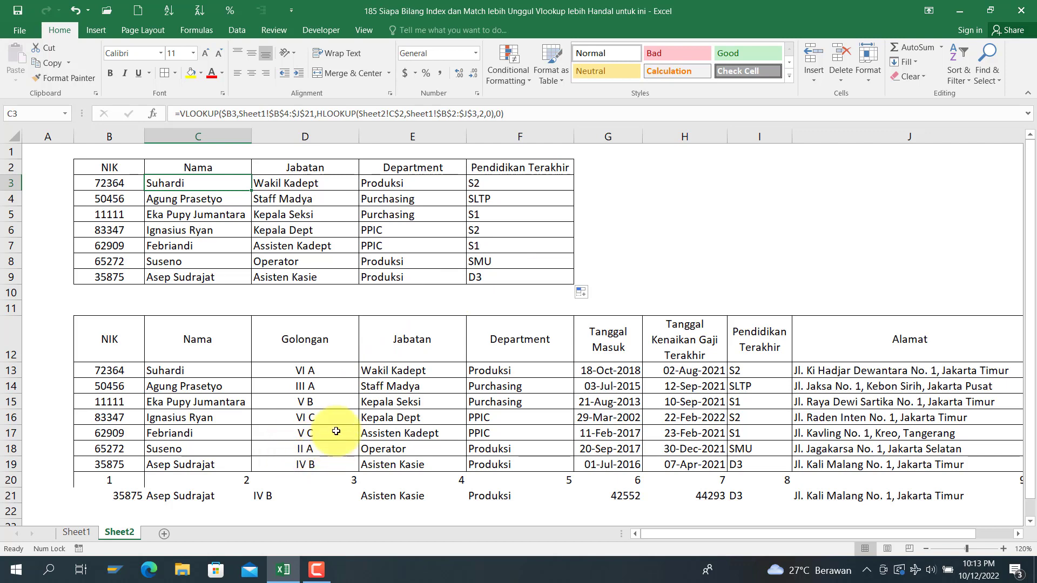
left_click(117, 488)
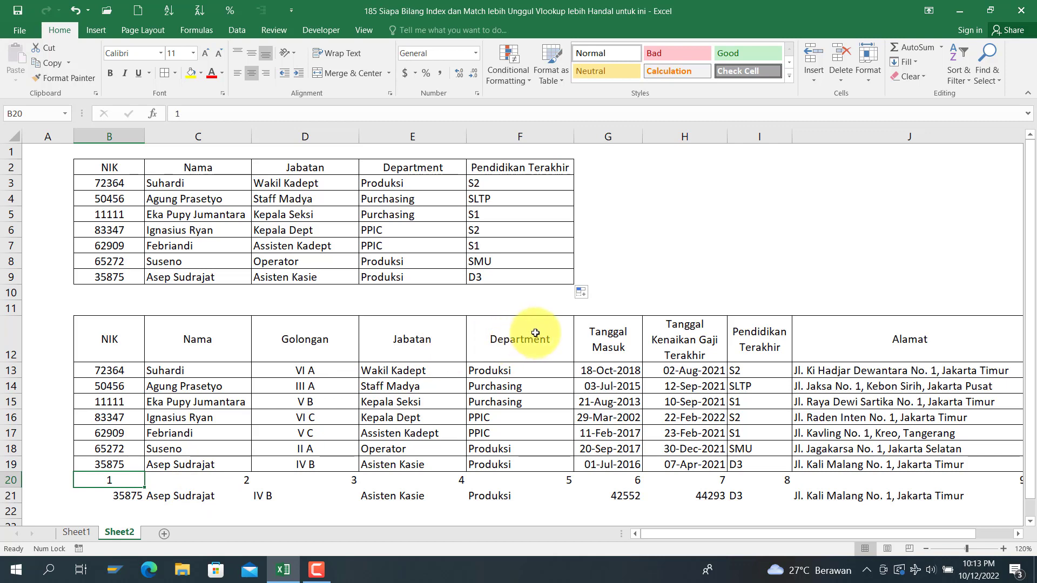
left_click(643, 232)
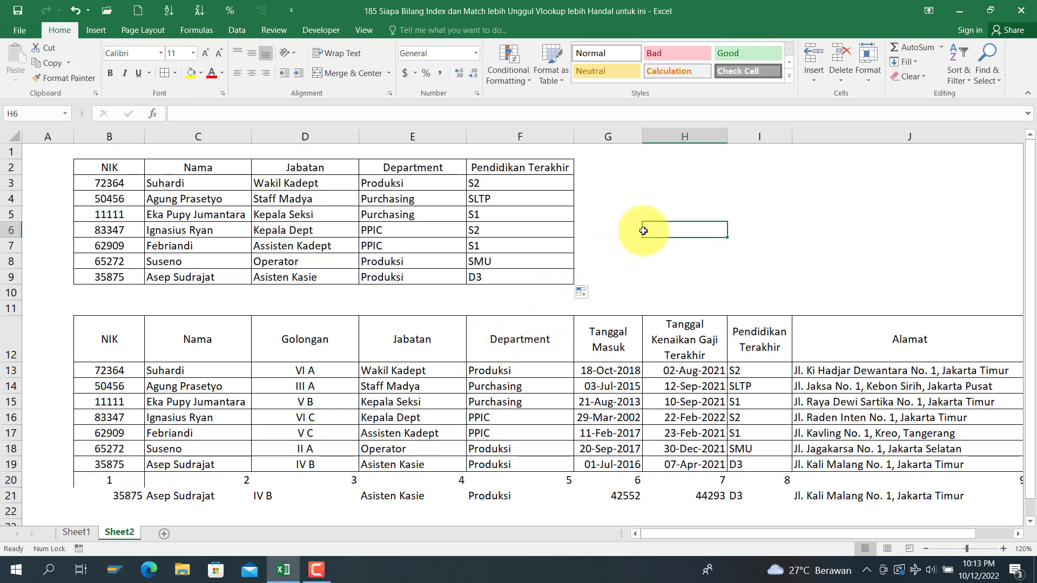